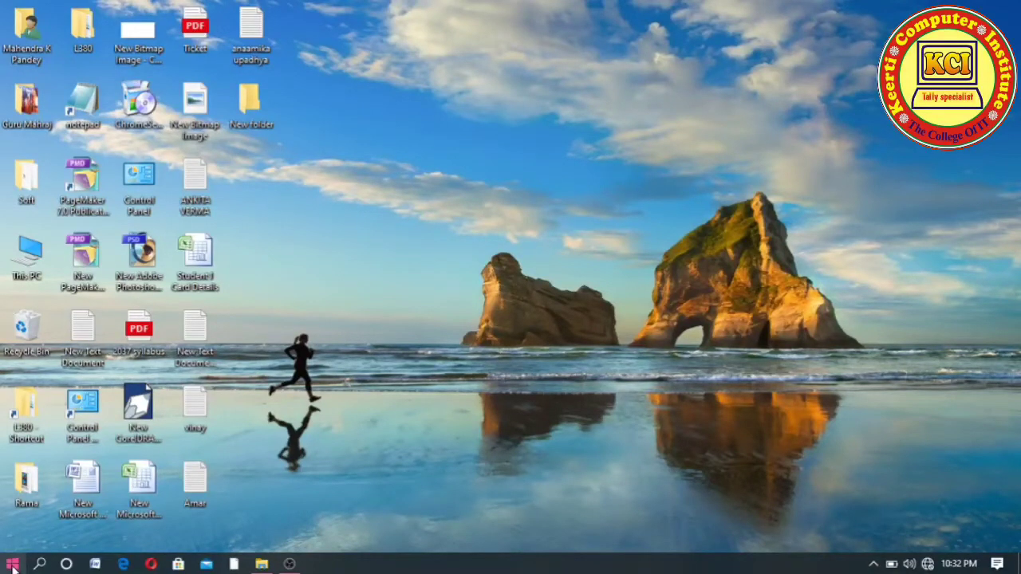
- Examine the Start menu, the taskbar clock's date and the notification list
click(13, 568)
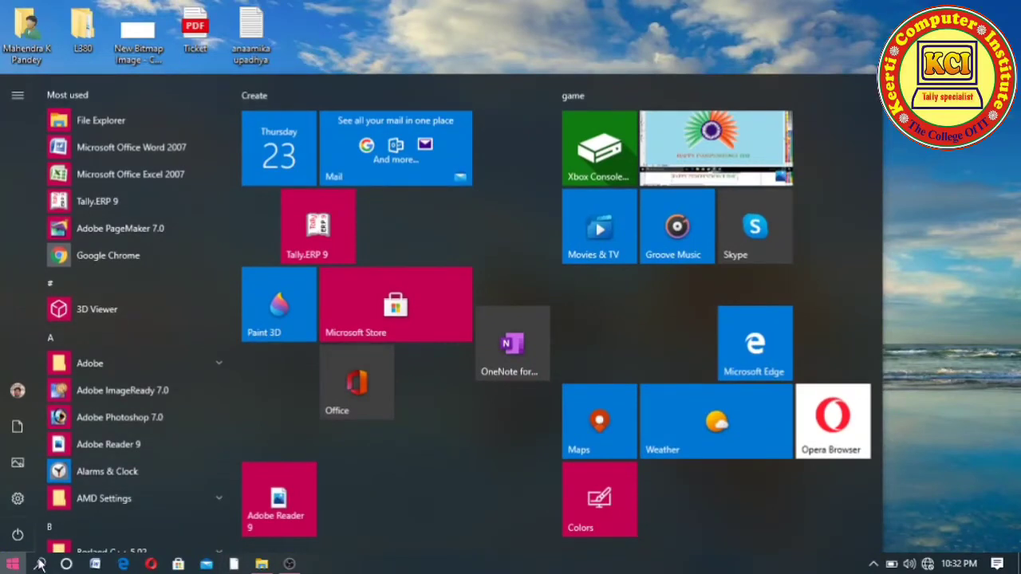
click(964, 278)
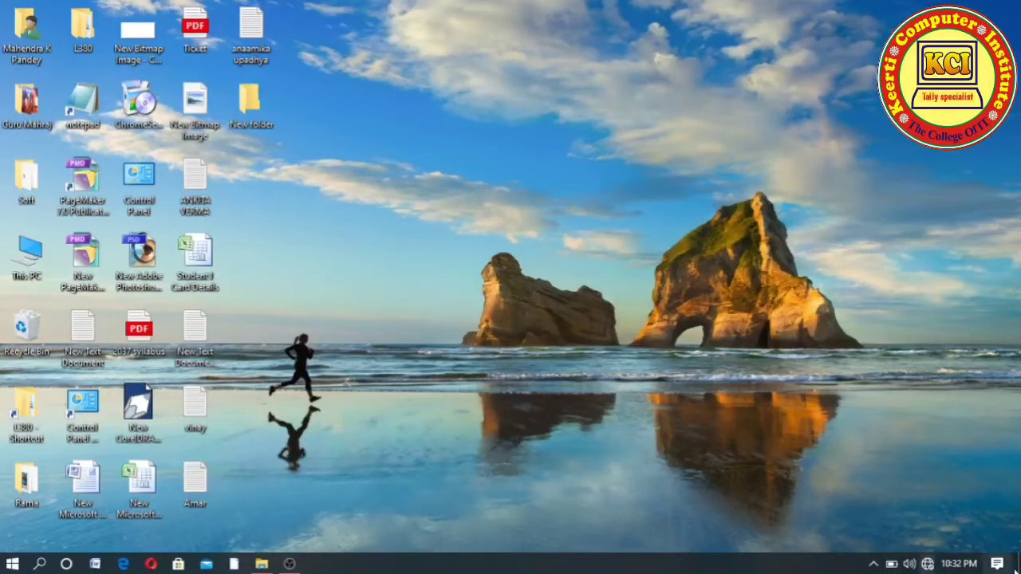
mouse_move(969, 566)
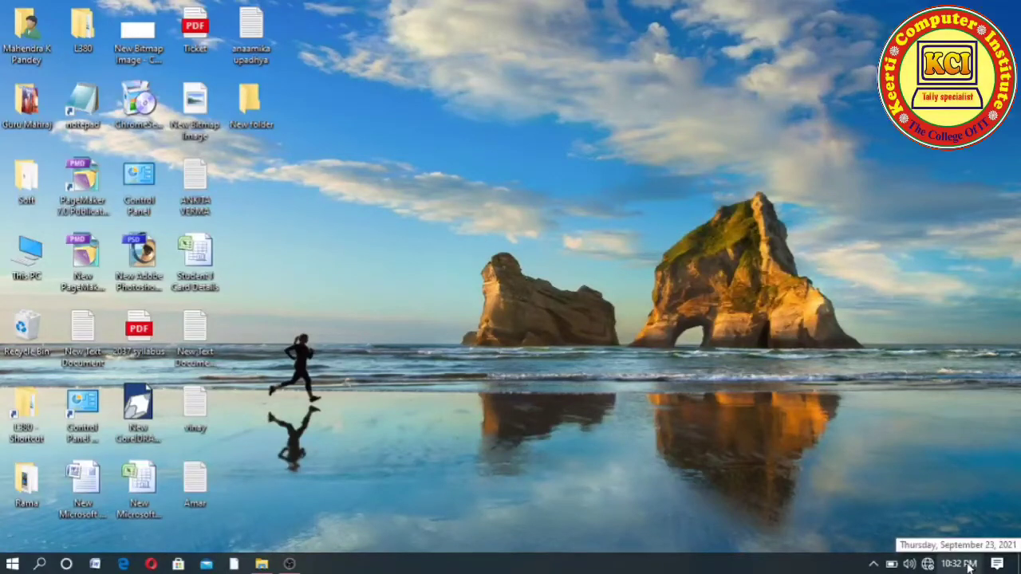
click(997, 564)
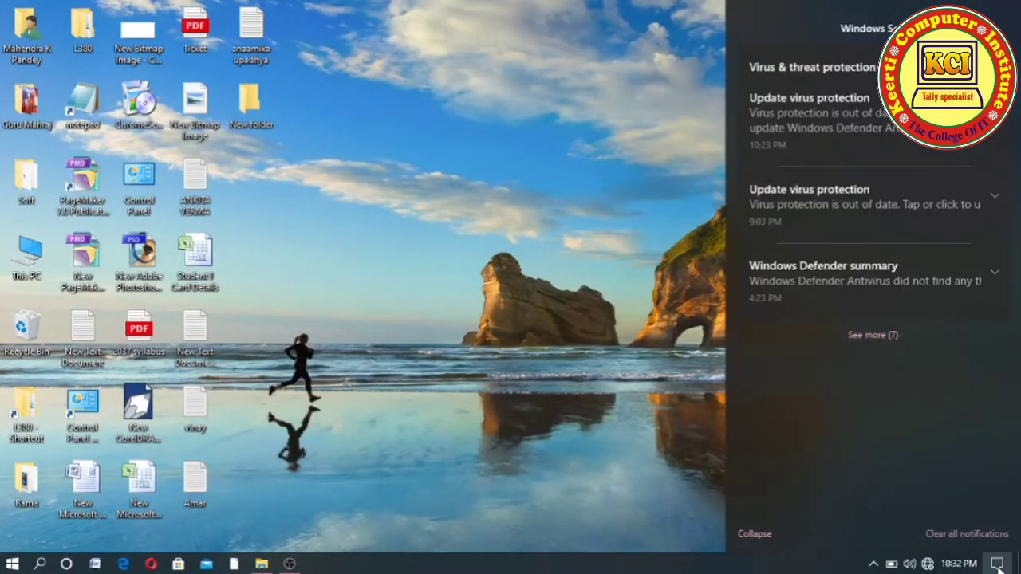
click(635, 402)
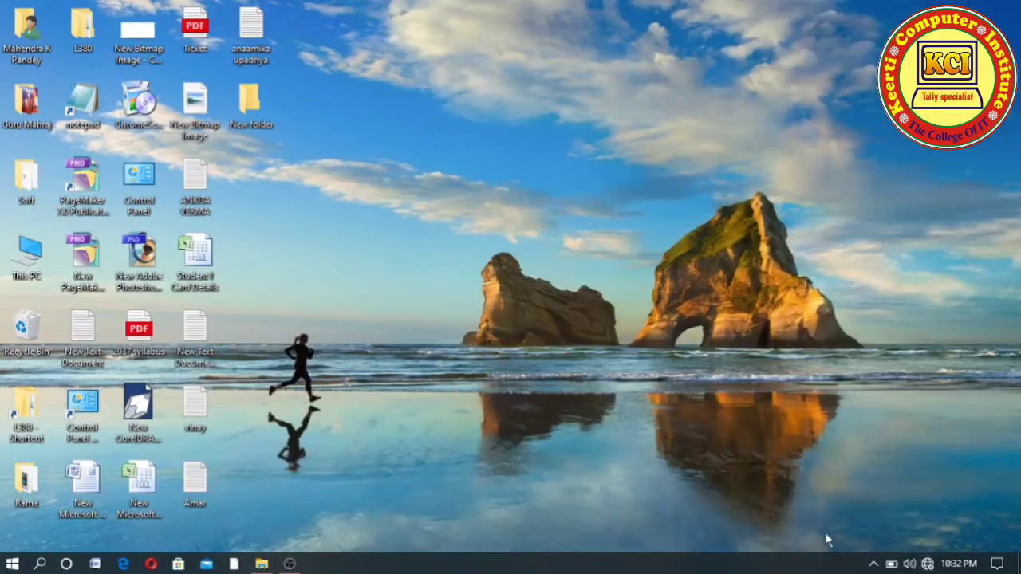
mouse_move(891, 564)
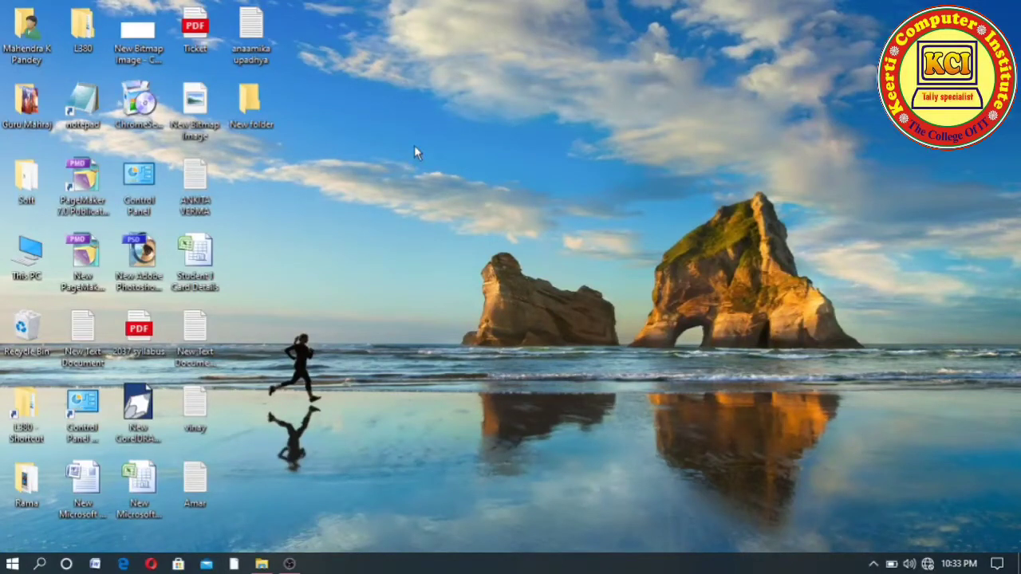
- Find the Windows Accessories folder in the Start menu's program list and expand it
click(12, 566)
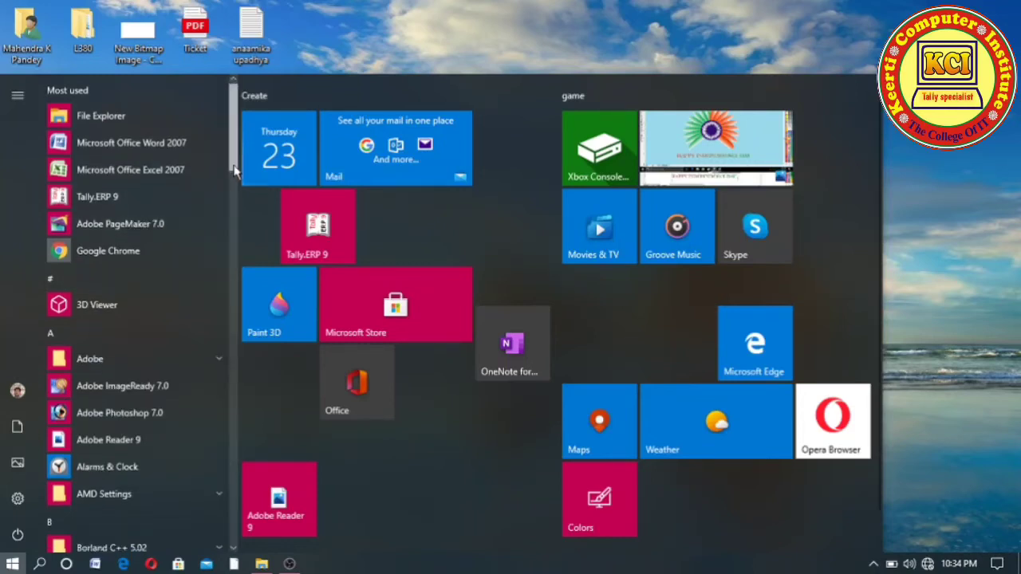
drag(234, 168, 242, 191)
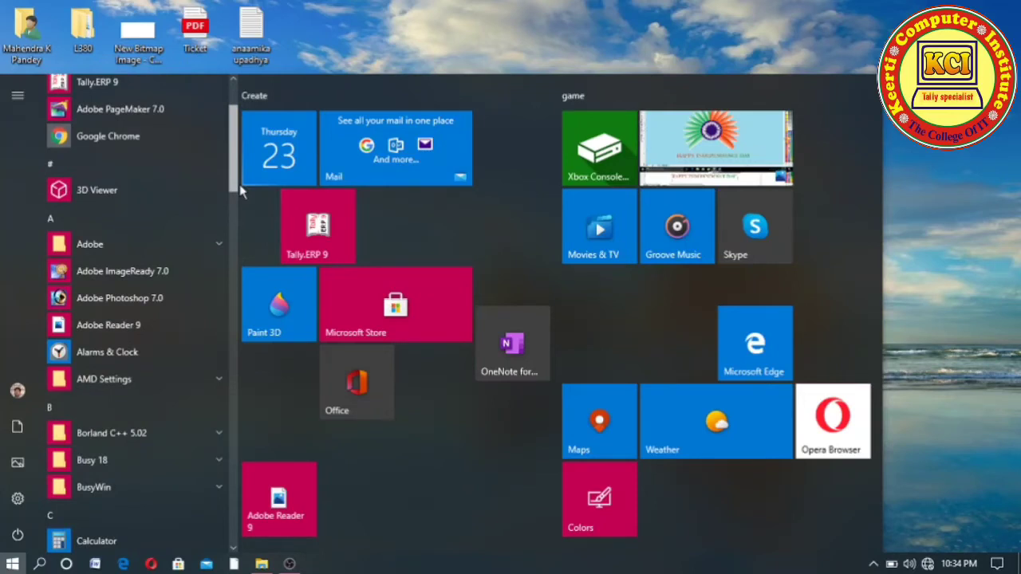
drag(241, 192, 236, 275)
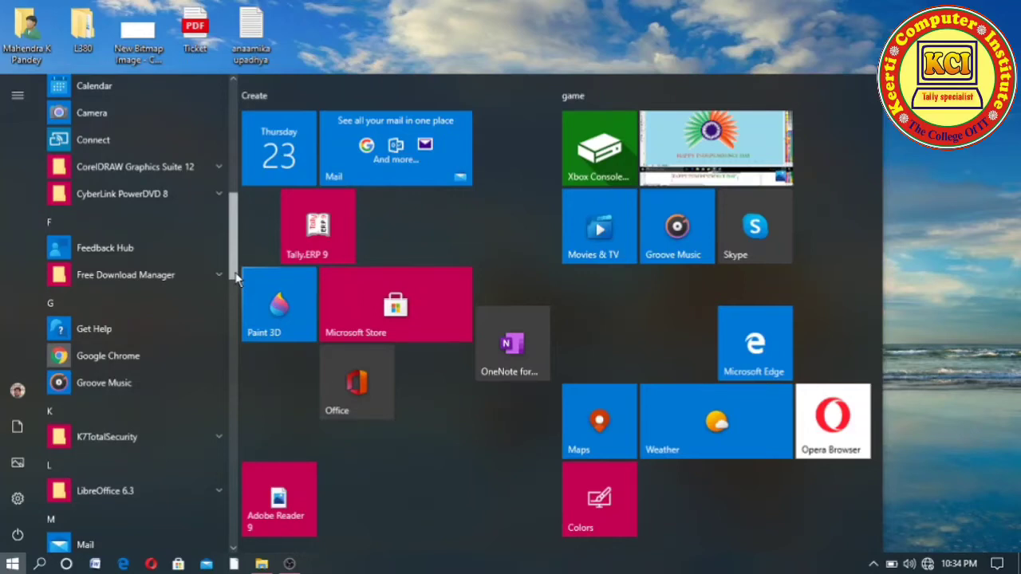
drag(236, 275, 233, 336)
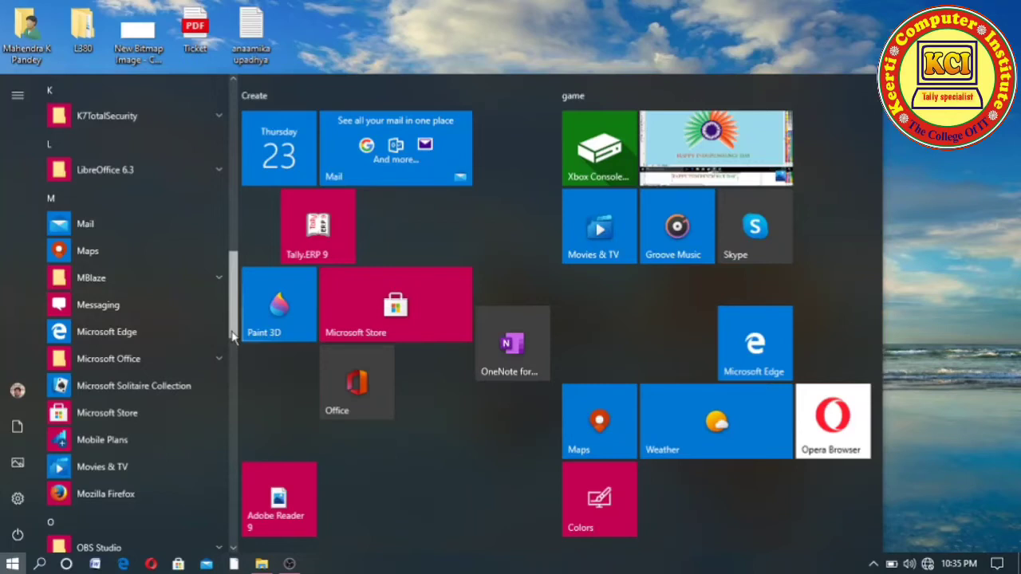
drag(232, 335, 234, 481)
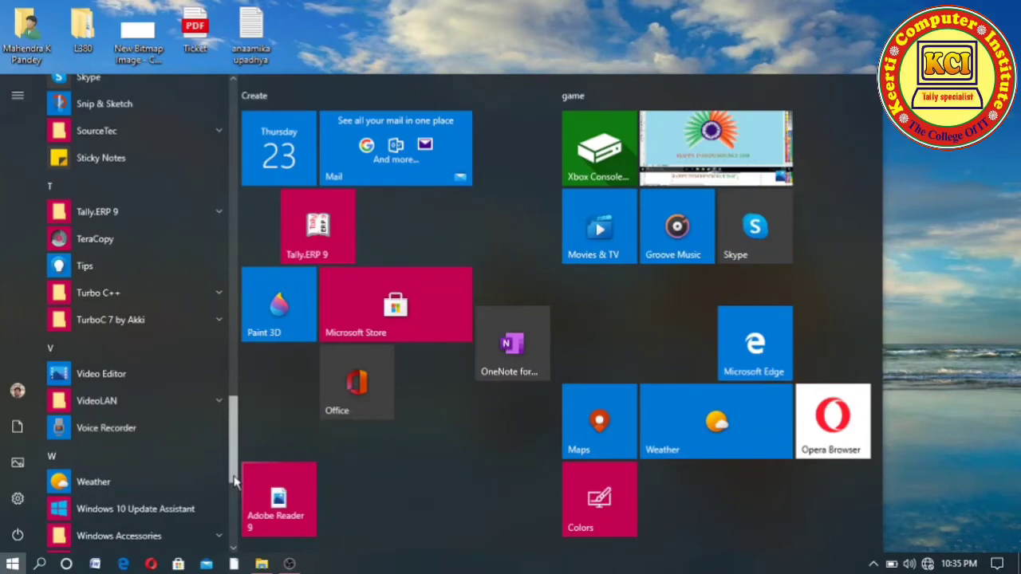
drag(234, 481, 232, 511)
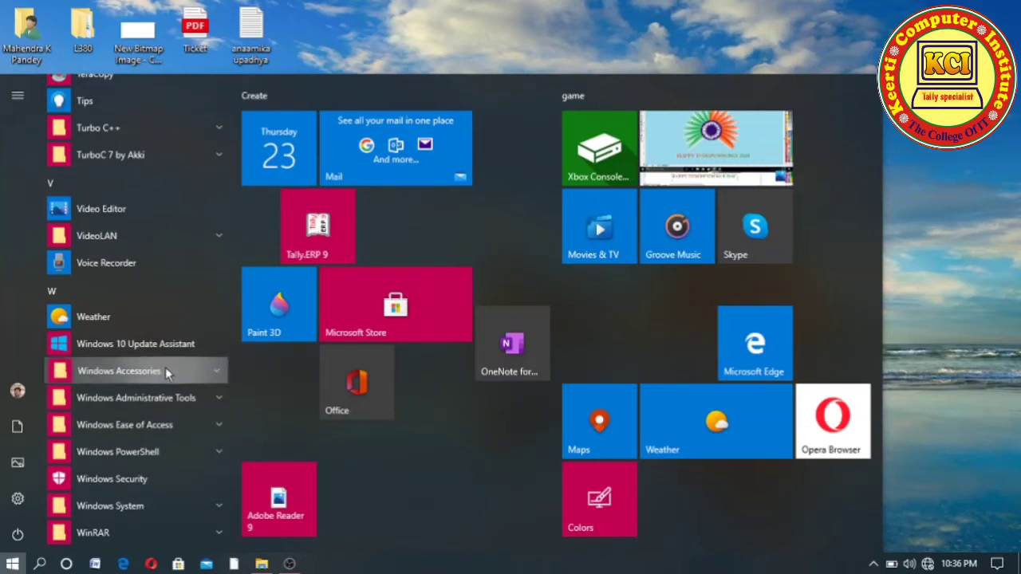
click(166, 368)
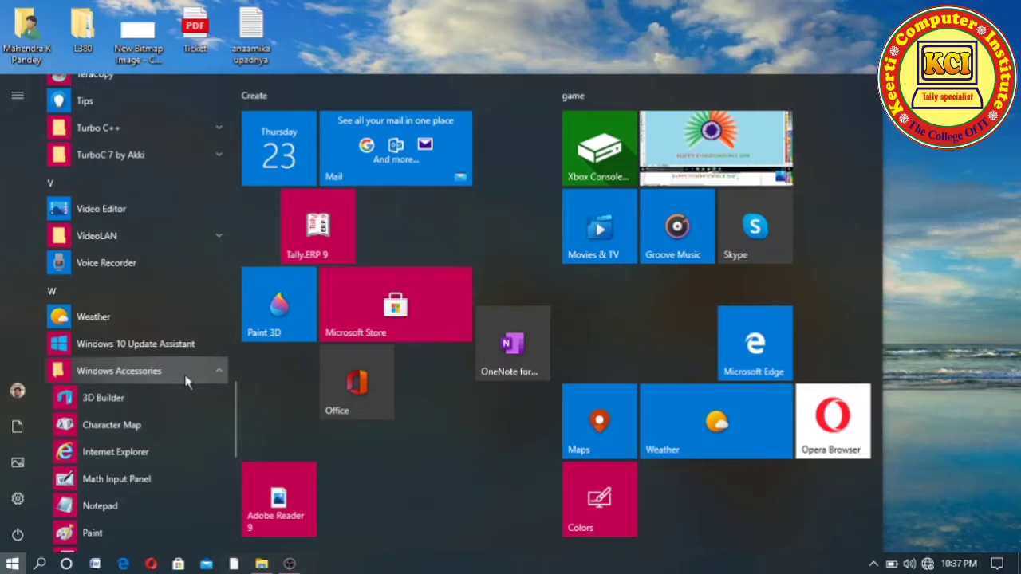
- Look through the programs inside Windows Accessories, collapsing and re-expanding the folder
click(231, 386)
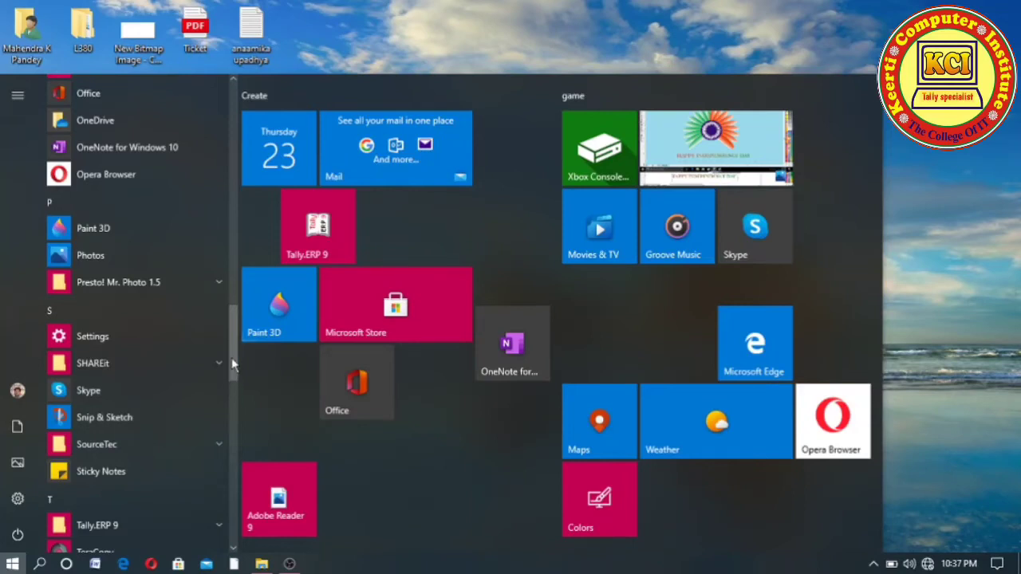
drag(232, 364, 228, 473)
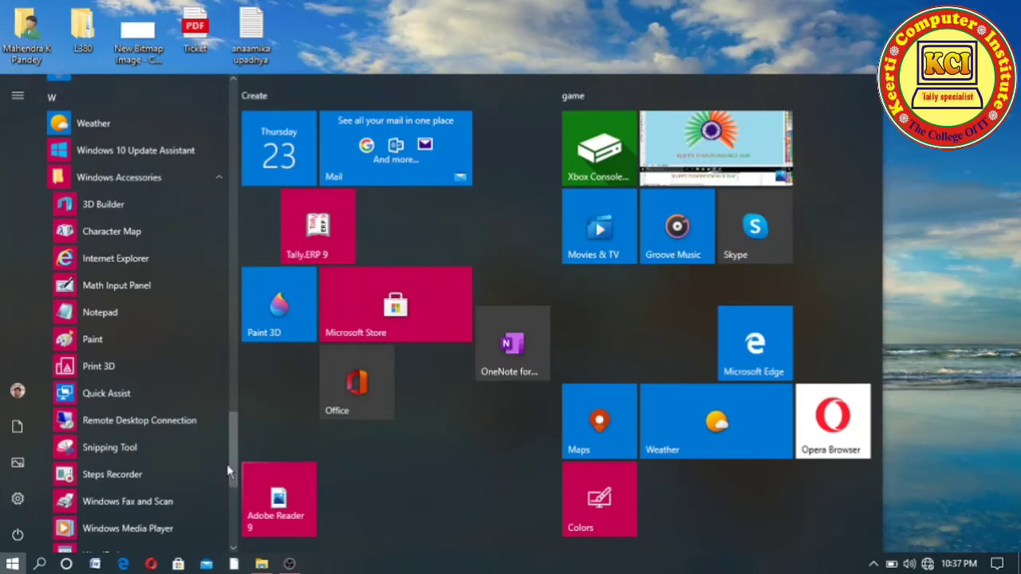
click(121, 179)
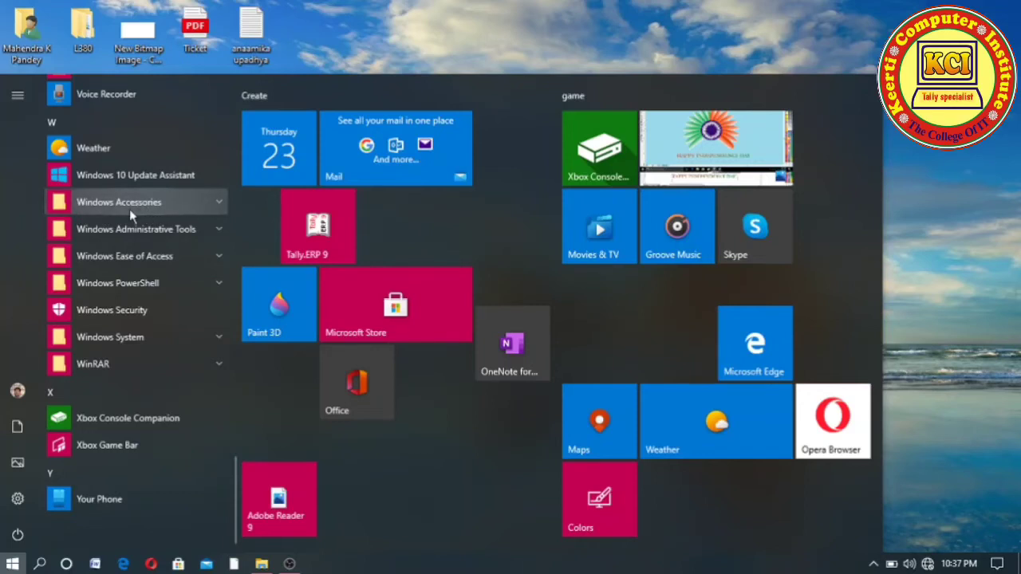
click(129, 209)
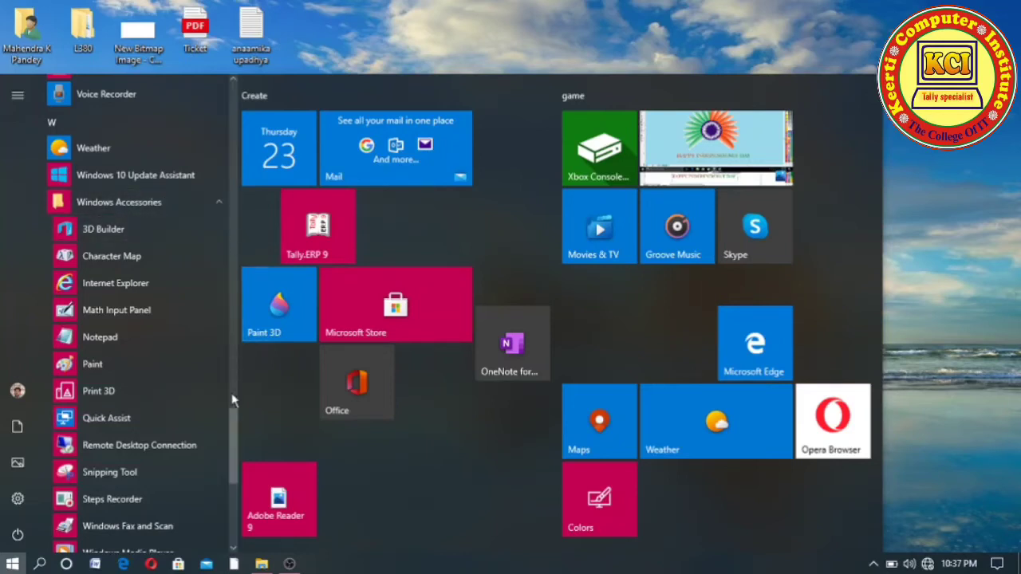
scroll(236, 414, up, 2)
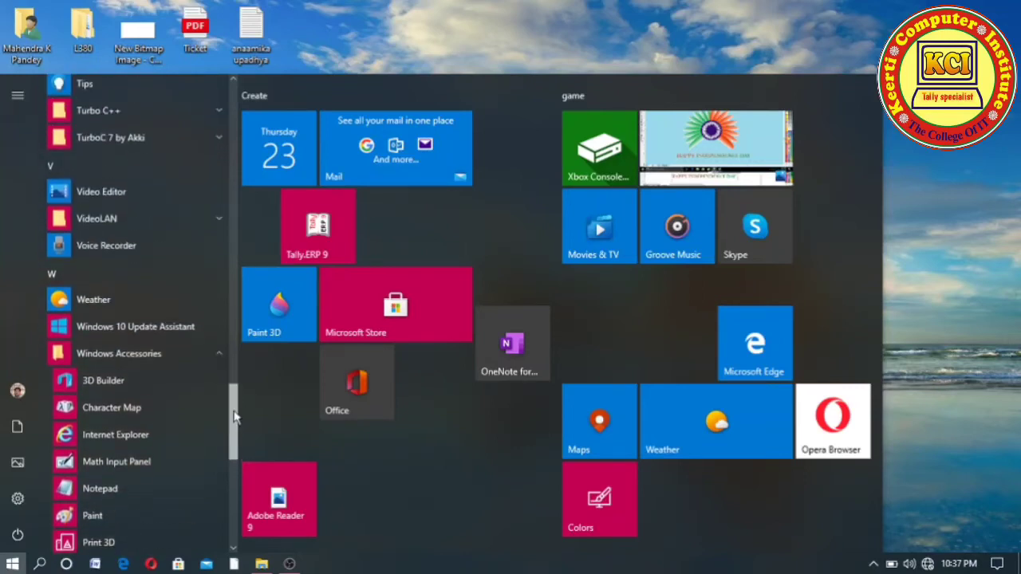
- Launch Notepad from the Windows Accessories folder and minimize its window
drag(235, 415, 233, 455)
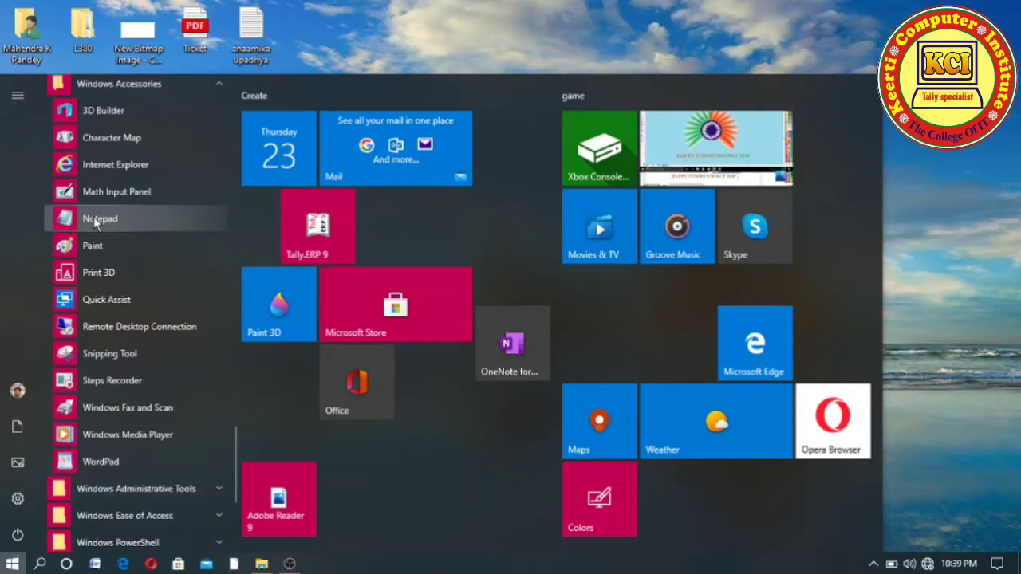
click(95, 217)
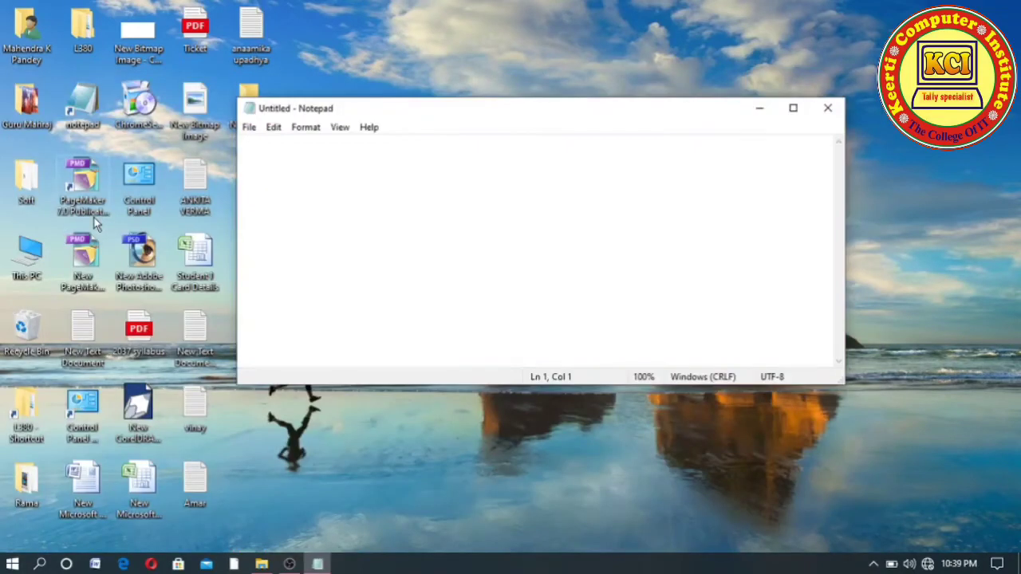
click(793, 109)
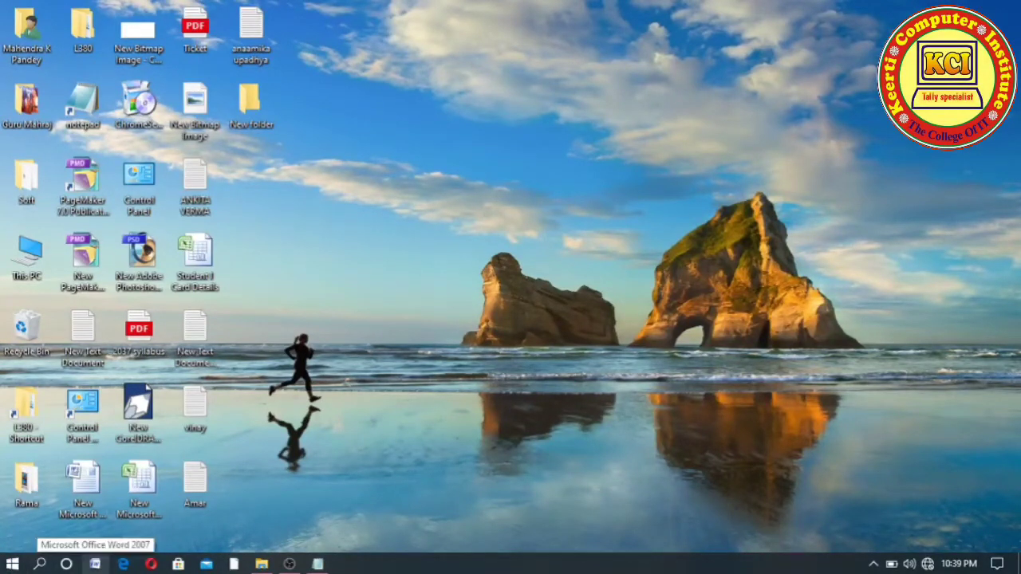
- Go through the Start menu's program list again down to Windows Accessories and expand that folder
key(super)
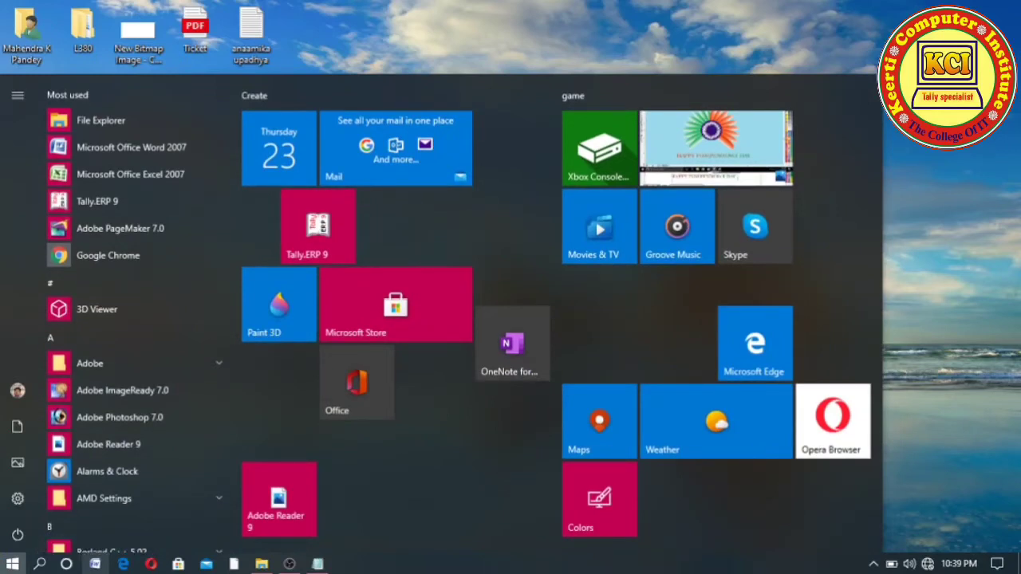
key(Down)
key(Down)
key(Down)
key(Down)
key(Down)
key(Down)
key(Down)
key(Down)
key(Down)
key(Down)
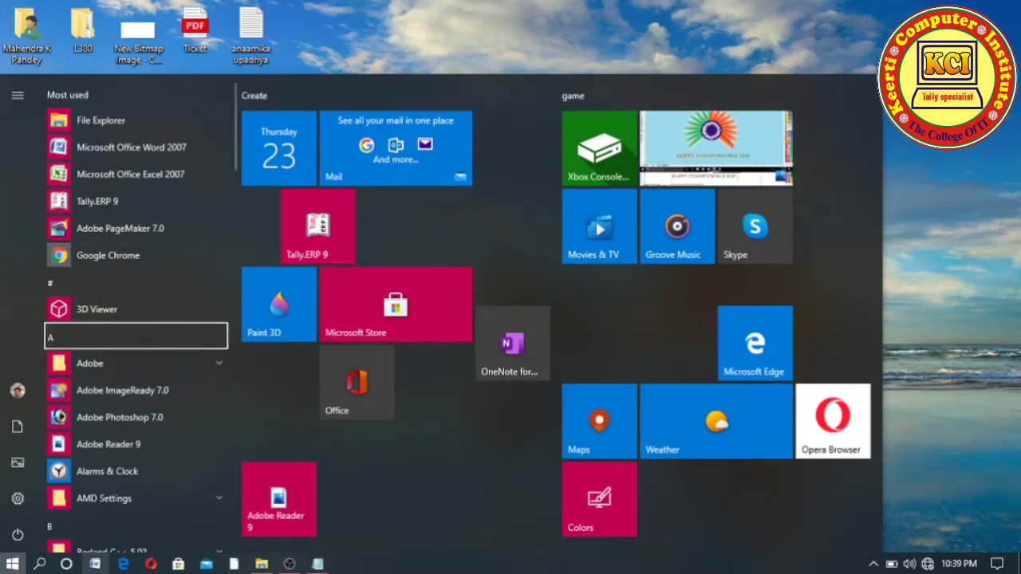
key(Down)
key(Down)
key(Down)
key(Down)
key(Down)
key(Down)
key(Down)
key(Down)
key(Down)
key(Down)
key(Down)
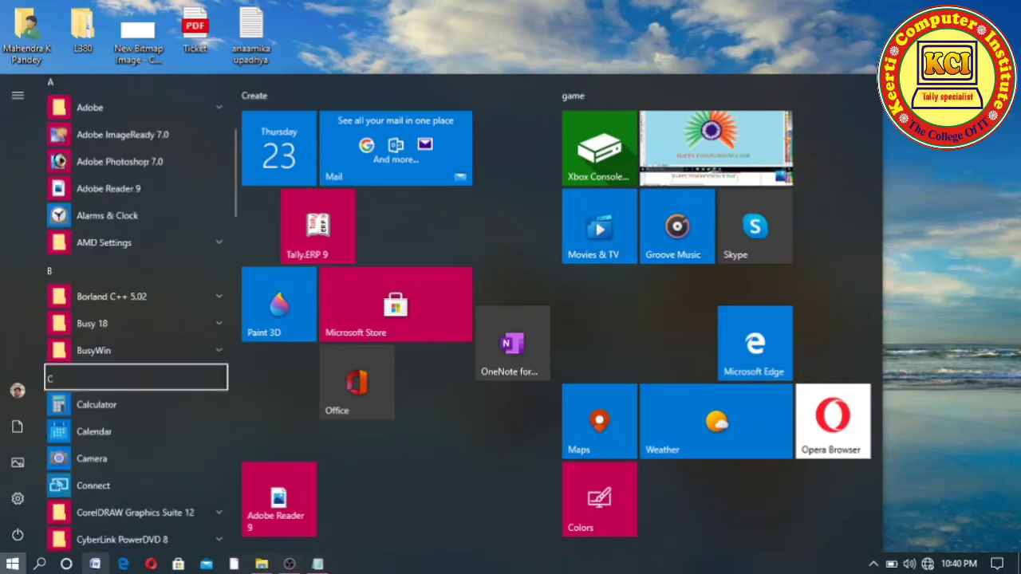
key(Down)
key(Down)
key(Down)
key(Down)
key(Down)
key(Down)
key(Down)
key(Down)
key(Down)
key(Down)
key(Down)
key(Down)
key(Down)
key(Down)
key(Down)
key(Down)
key(Down)
key(Down)
key(Down)
key(Down)
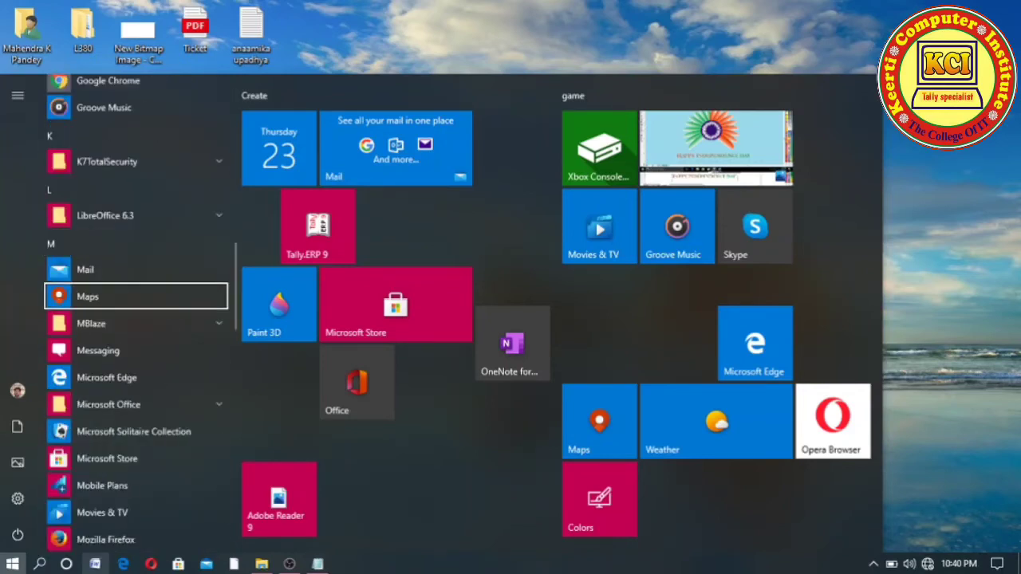
key(Down)
key(Down)
key(Down)
key(Down)
key(Down)
key(Down)
key(Down)
key(Down)
key(Down)
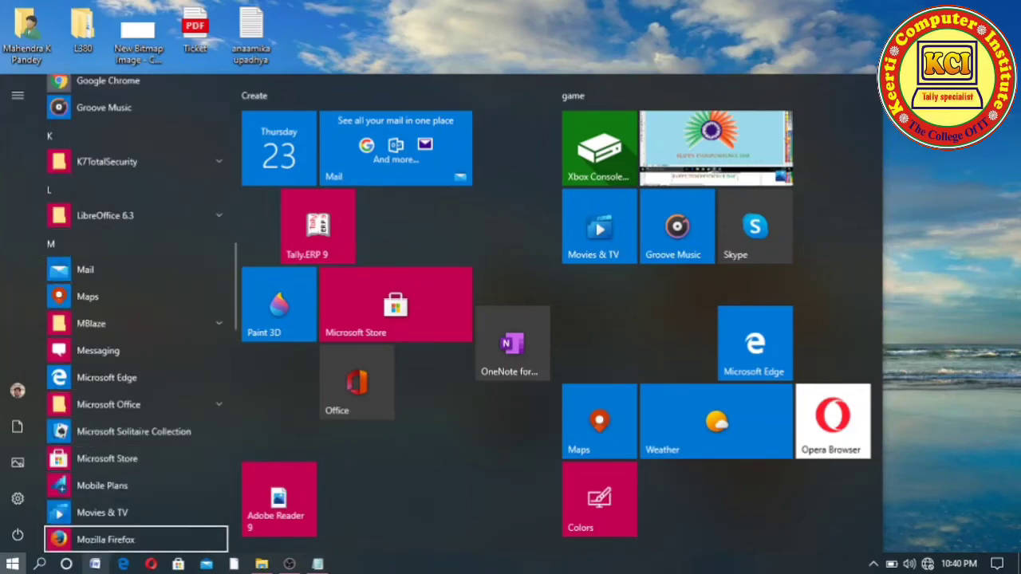
key(Down)
key(Down)
key(Down)
key(Down)
key(Down)
key(Down)
key(Down)
key(Down)
key(Down)
key(Down)
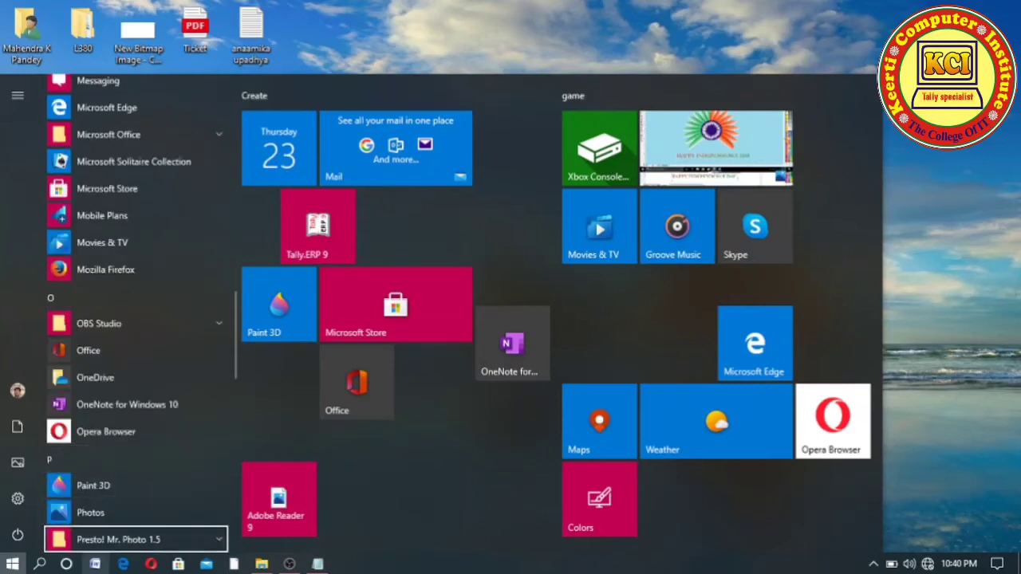
key(Down)
key(Down)
key(Down)
key(Down)
key(Down)
key(Down)
key(Down)
key(Down)
key(Down)
key(Down)
key(Down)
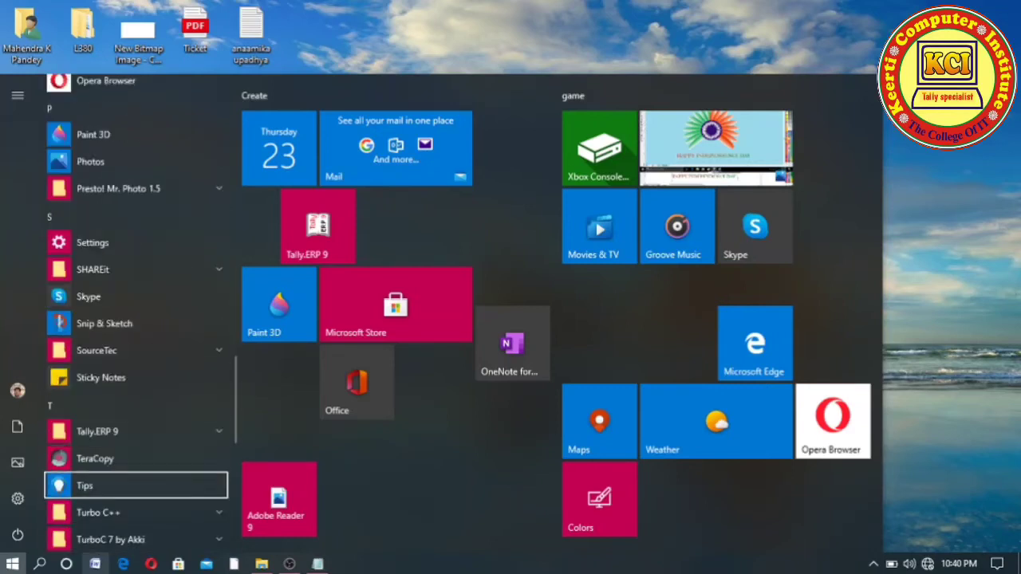
key(Down)
key(Down)
key(Down)
key(Down)
key(Down)
key(Down)
key(Down)
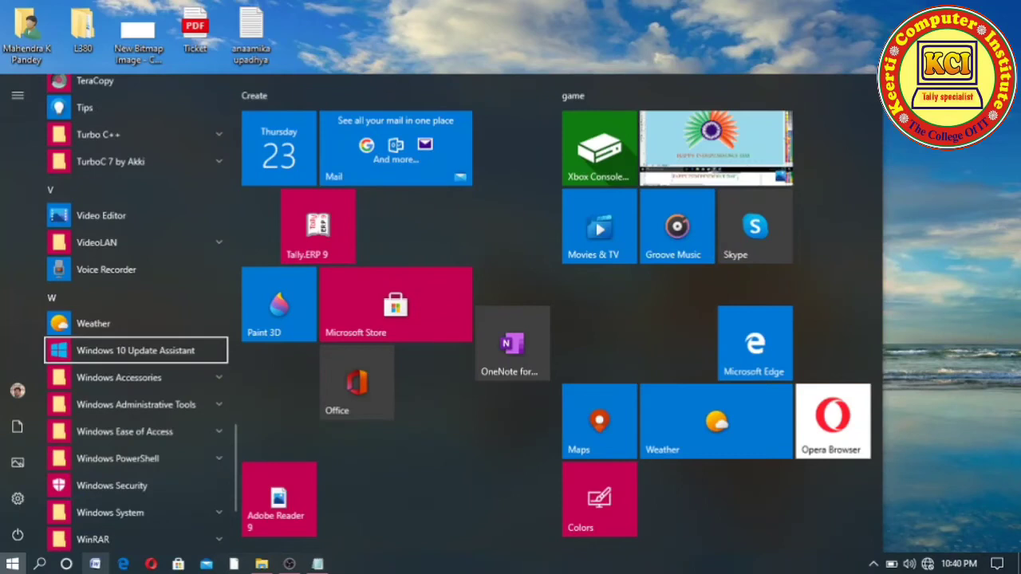
key(Down)
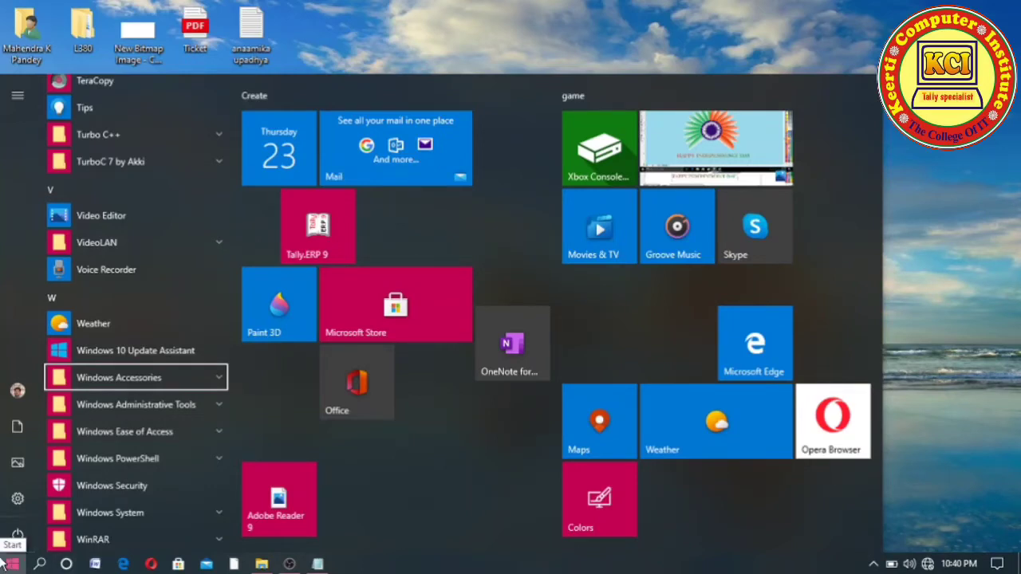
key(Return)
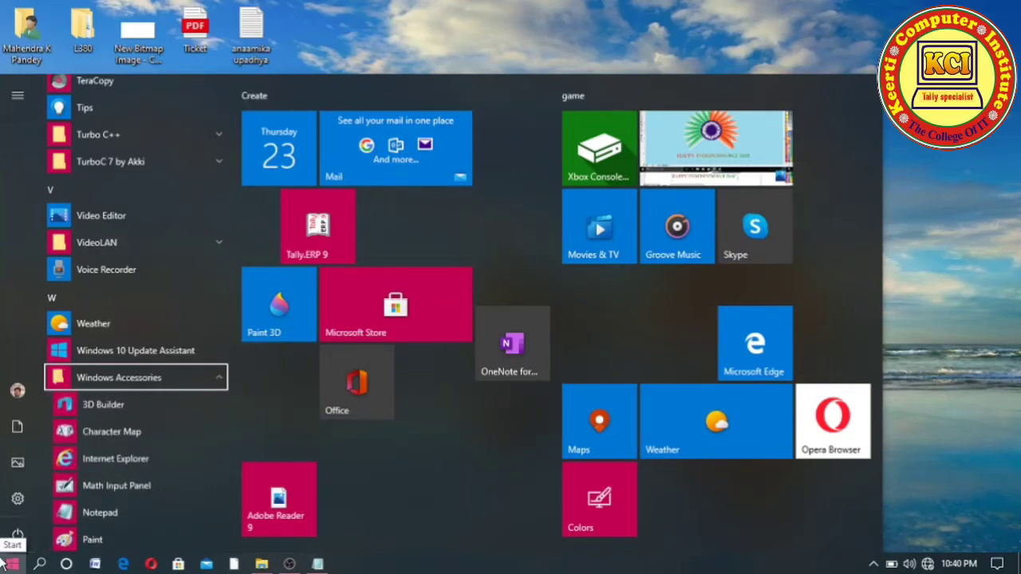
- Launch Notepad again from the expanded Windows Accessories folder
key(Down)
key(Down)
key(Down)
key(Down)
key(Down)
key(Down)
key(Down)
key(Down)
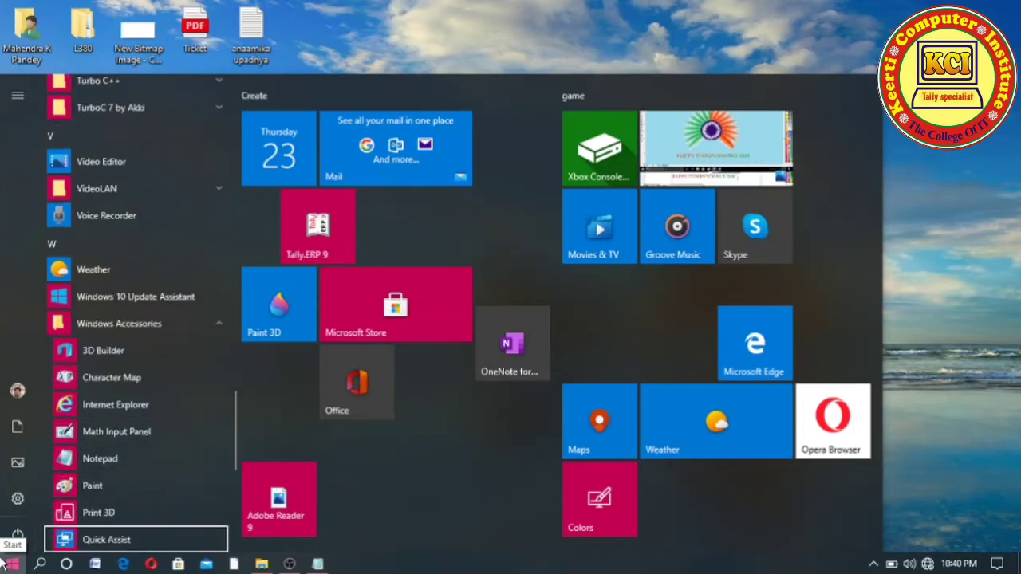
key(Down)
key(Down)
key(Down)
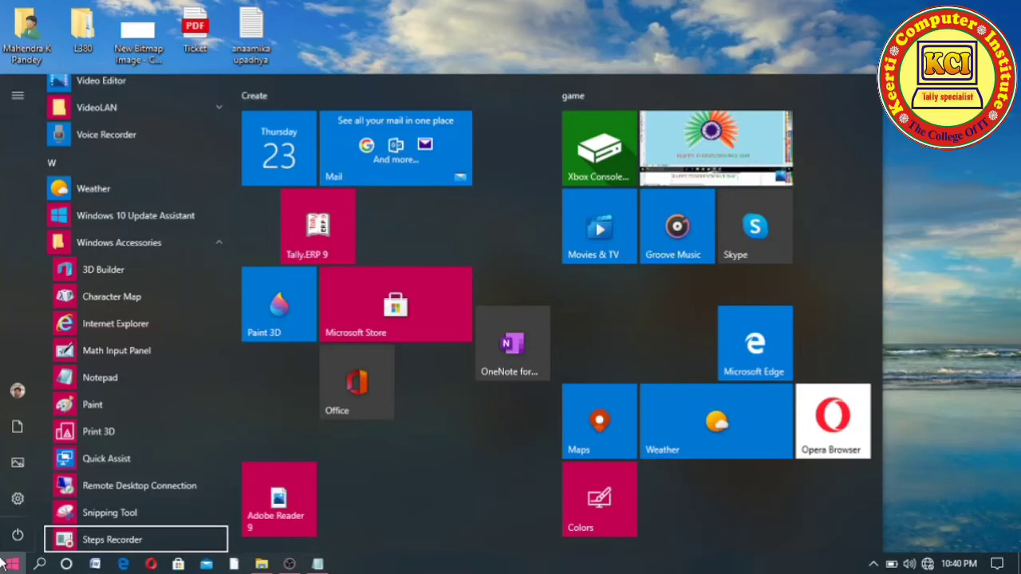
key(Up)
key(Up)
key(Up)
key(Up)
key(Up)
key(Up)
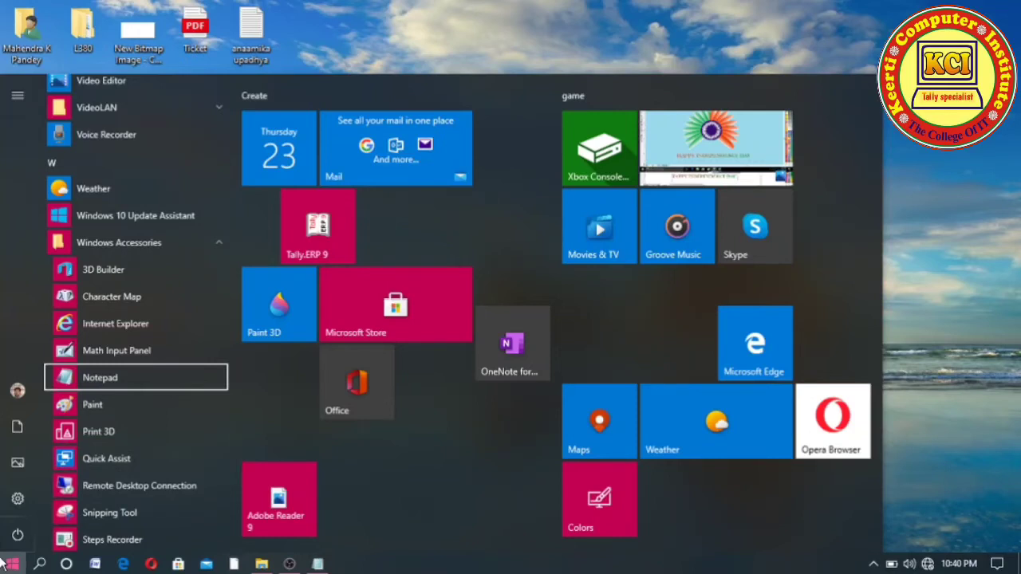
key(Return)
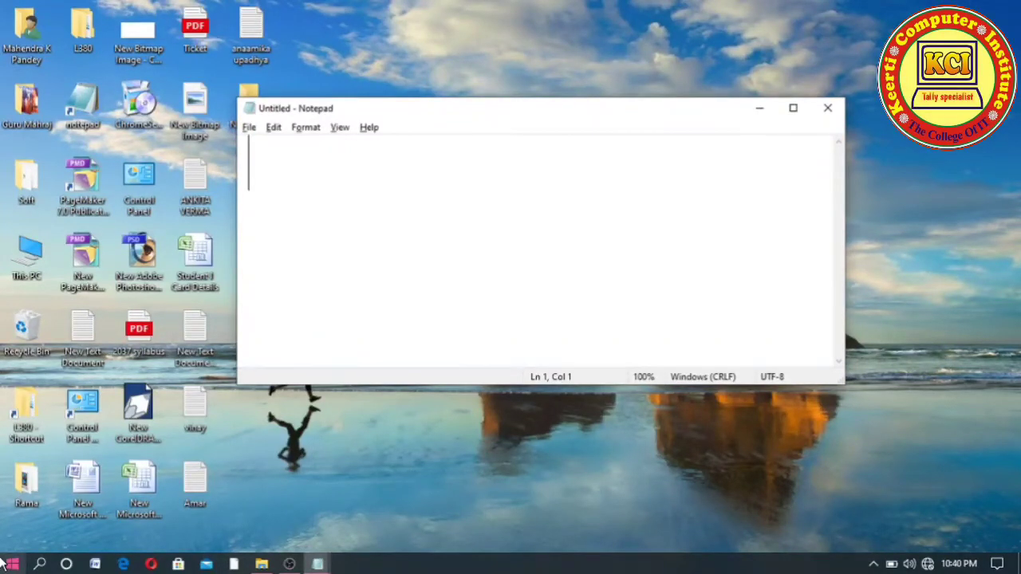
- Maximize the untitled Notepad window through its window control commands and restore it to its normal size
key(alt+space)
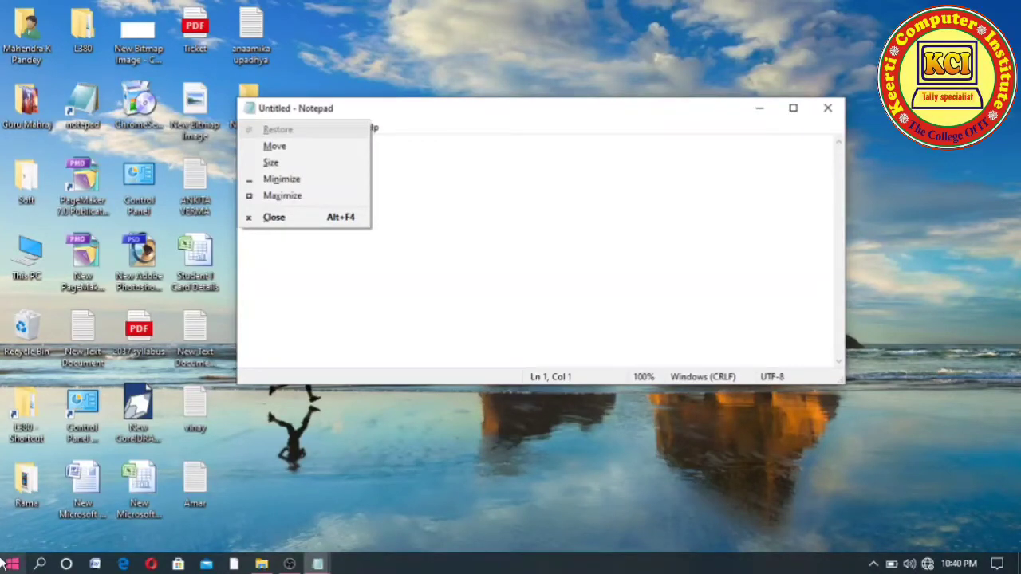
key(Down)
key(Down)
key(Down)
key(Down)
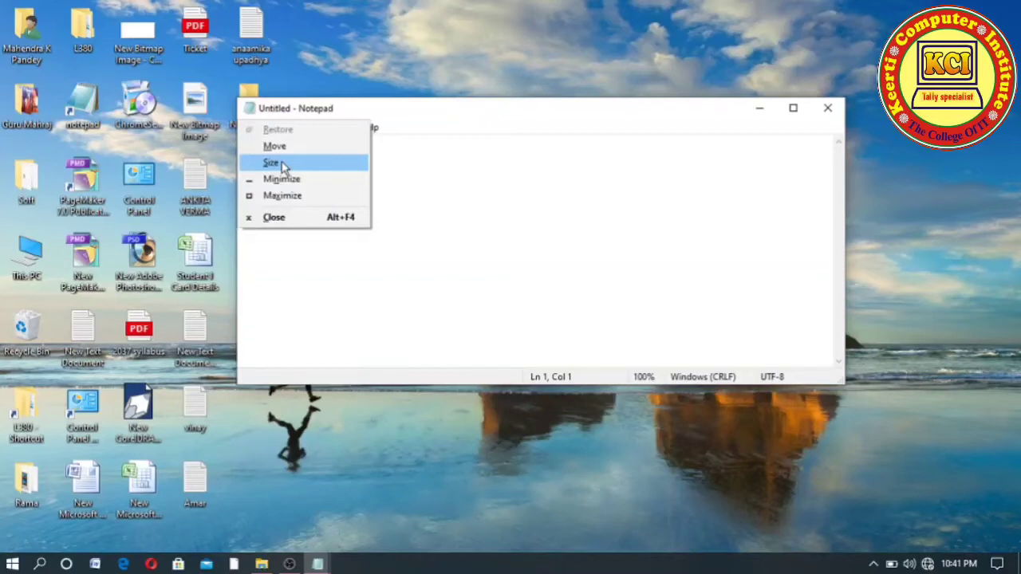
key(x)
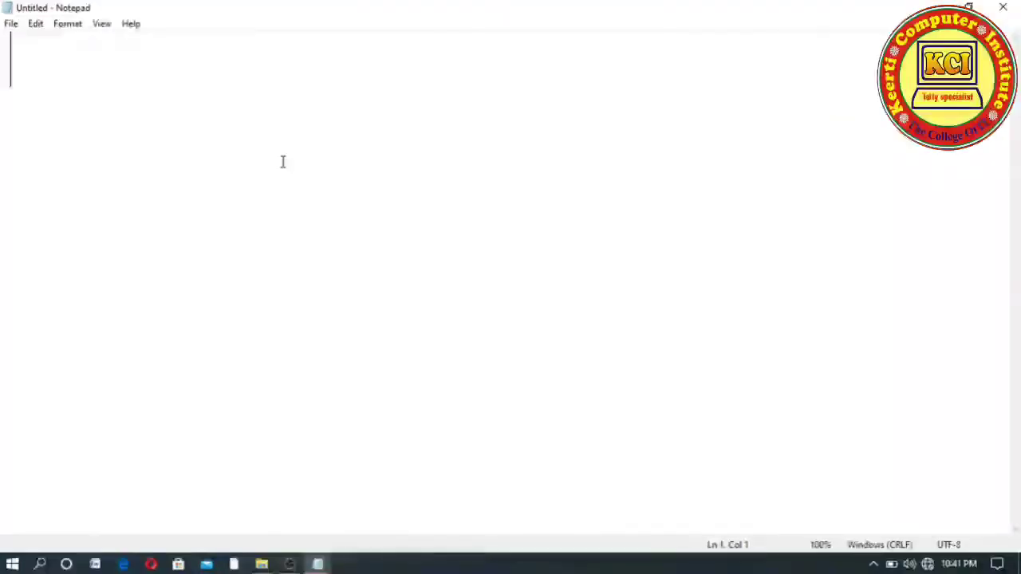
key(alt+space)
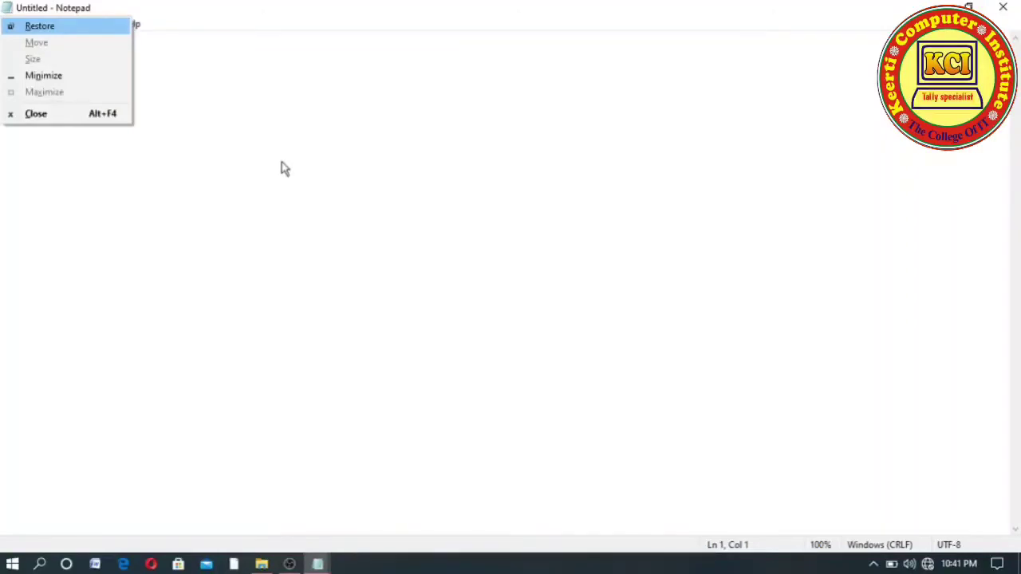
key(r)
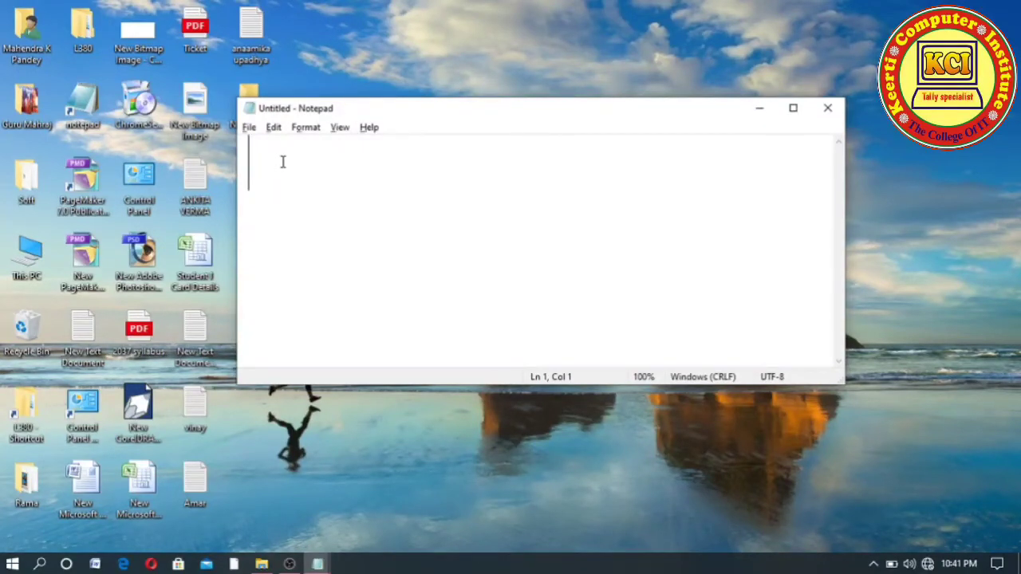
- Maximize the Notepad window again and minimize it to the taskbar
key(alt+space)
key(Down)
key(Down)
key(Down)
key(Down)
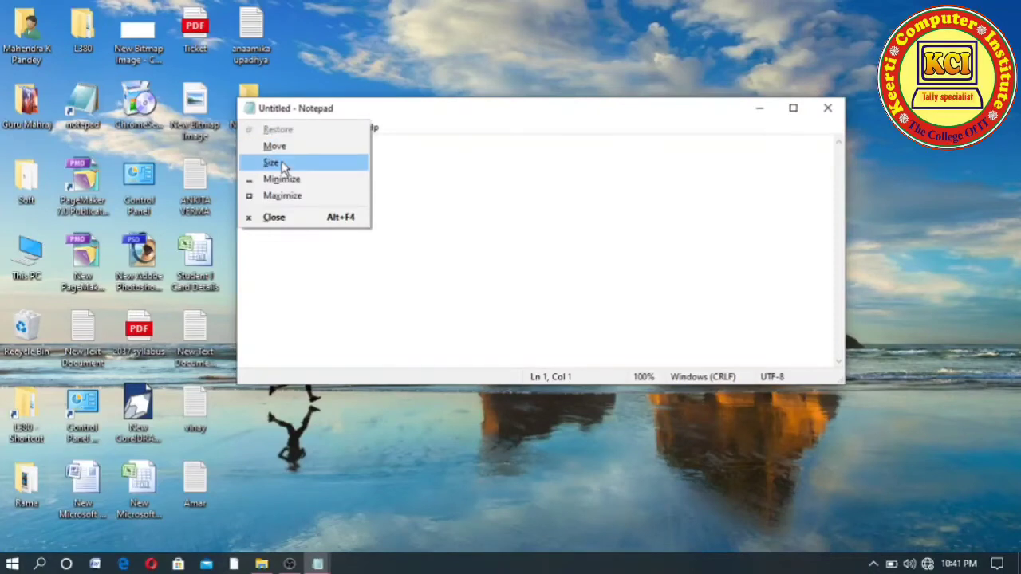
key(Return)
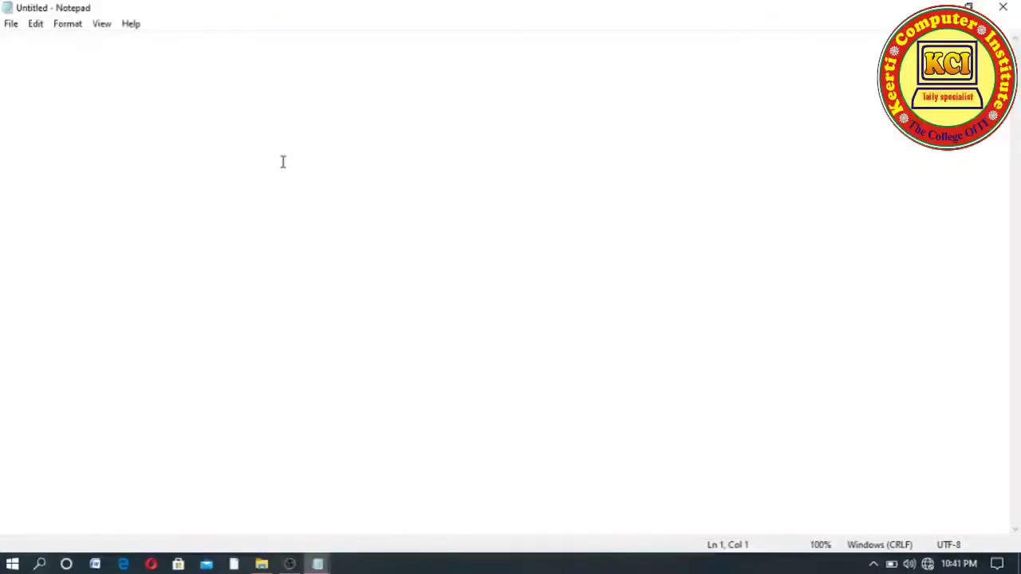
key(alt+space)
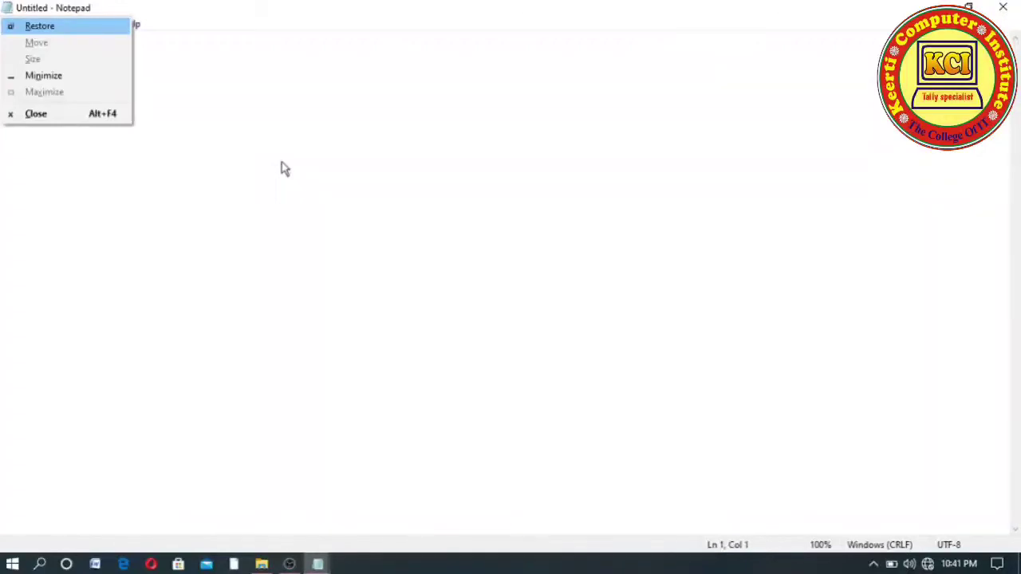
key(Down)
key(Down)
key(Down)
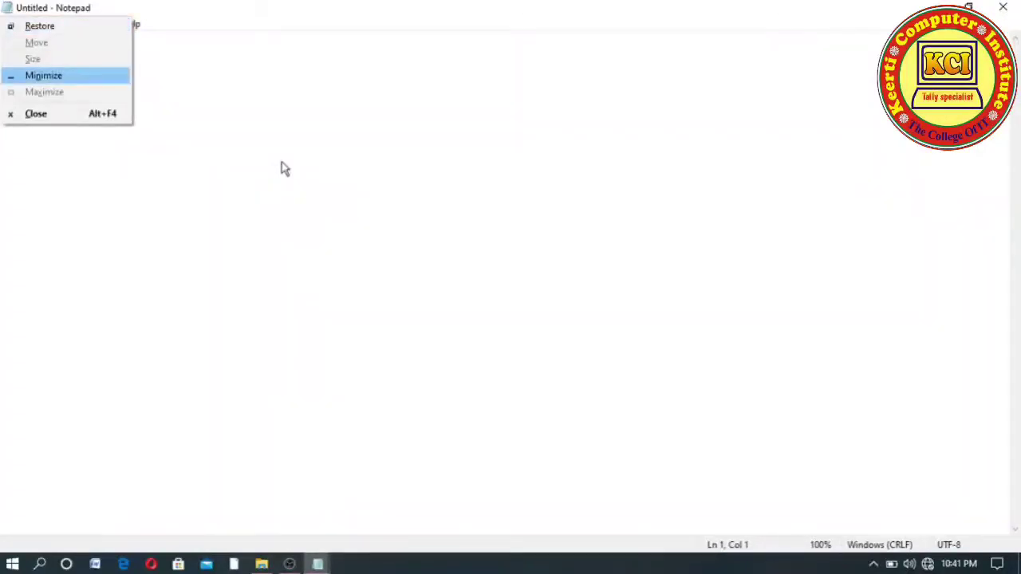
key(Return)
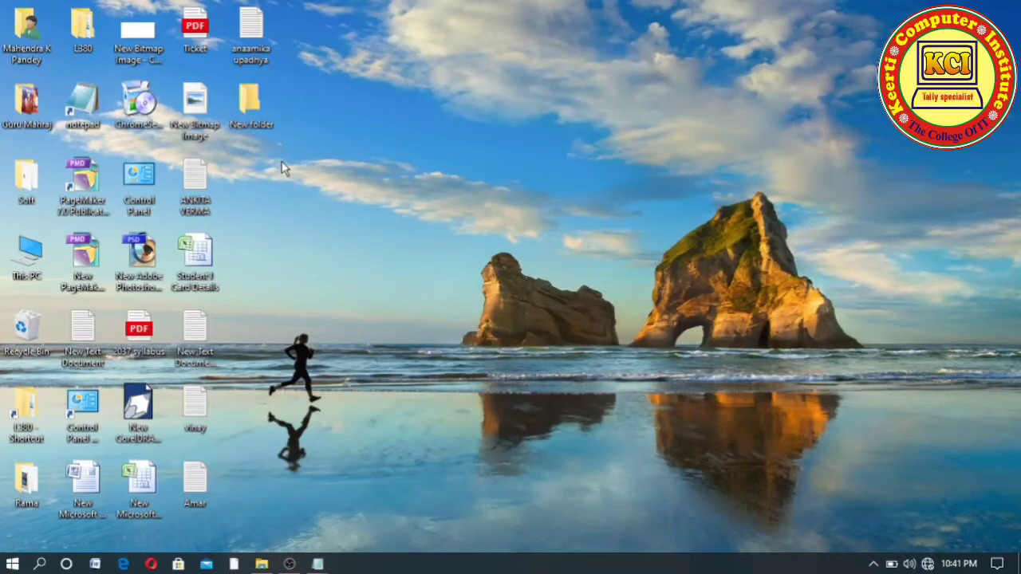
- Cycle forward and backward through the open windows in the task switcher and bring the minimized Notepad window back
key(alt+Tab)
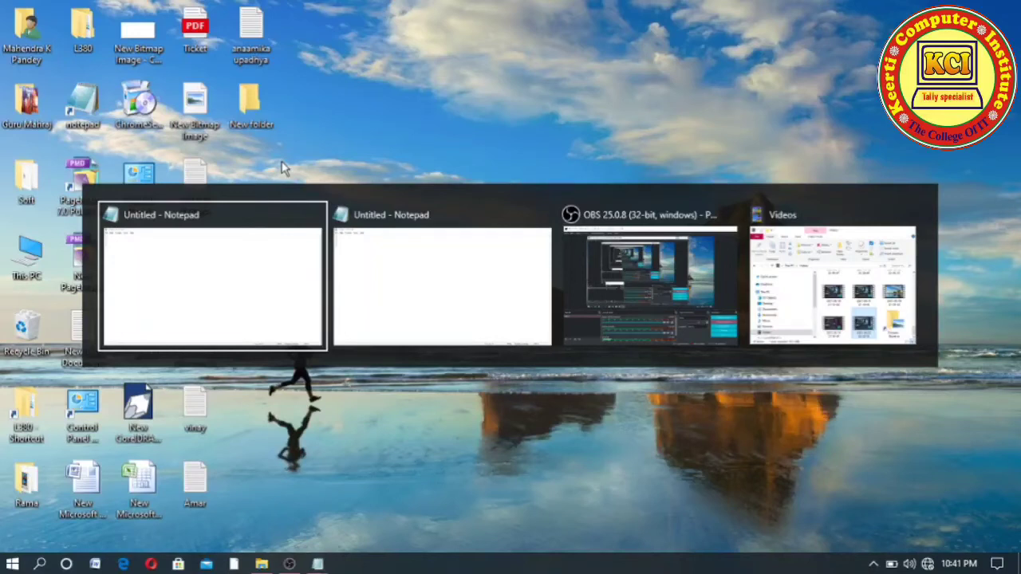
key(alt+Tab)
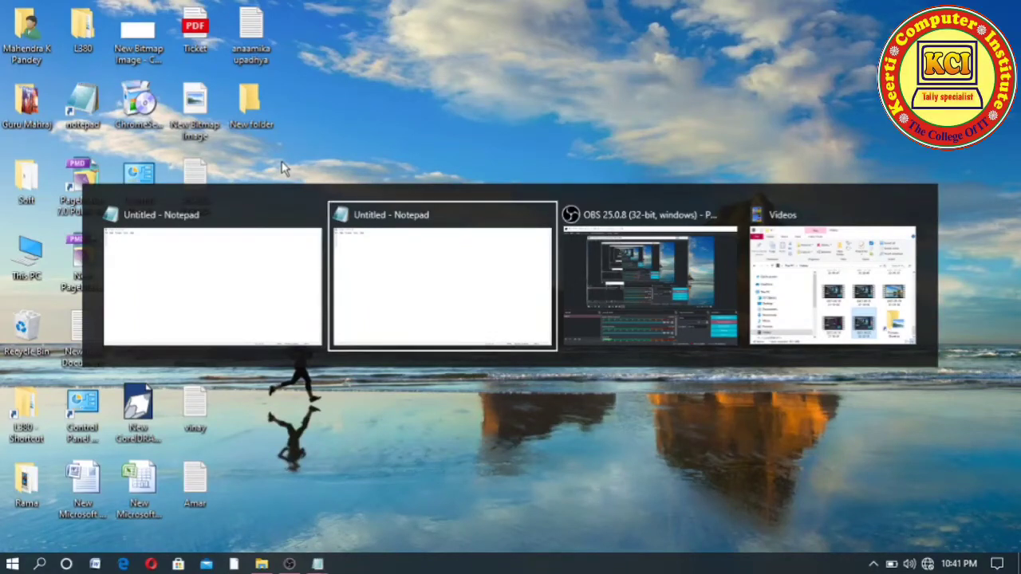
key(alt+Tab)
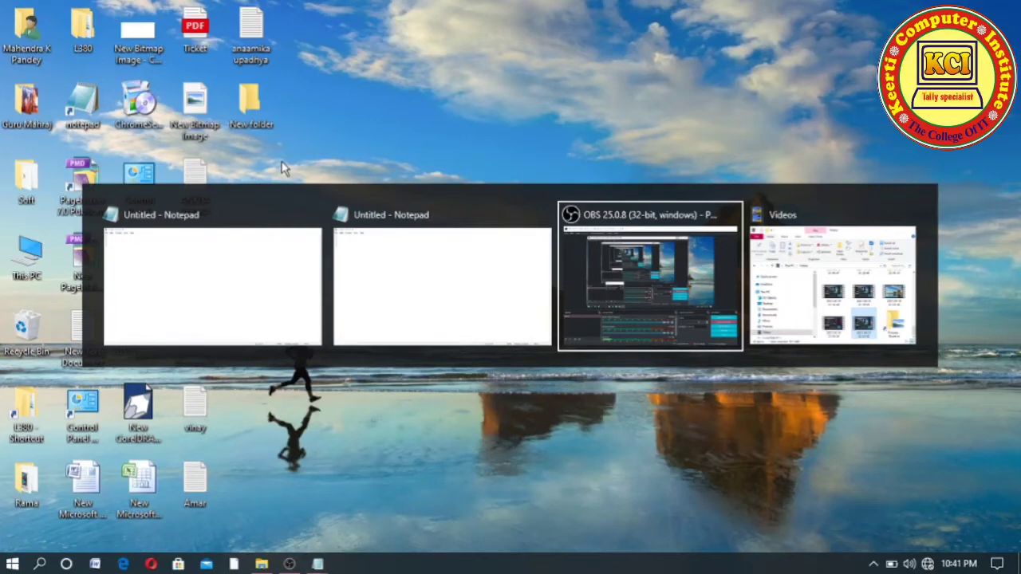
key(alt+shift+Tab)
key(alt+shift+Tab)
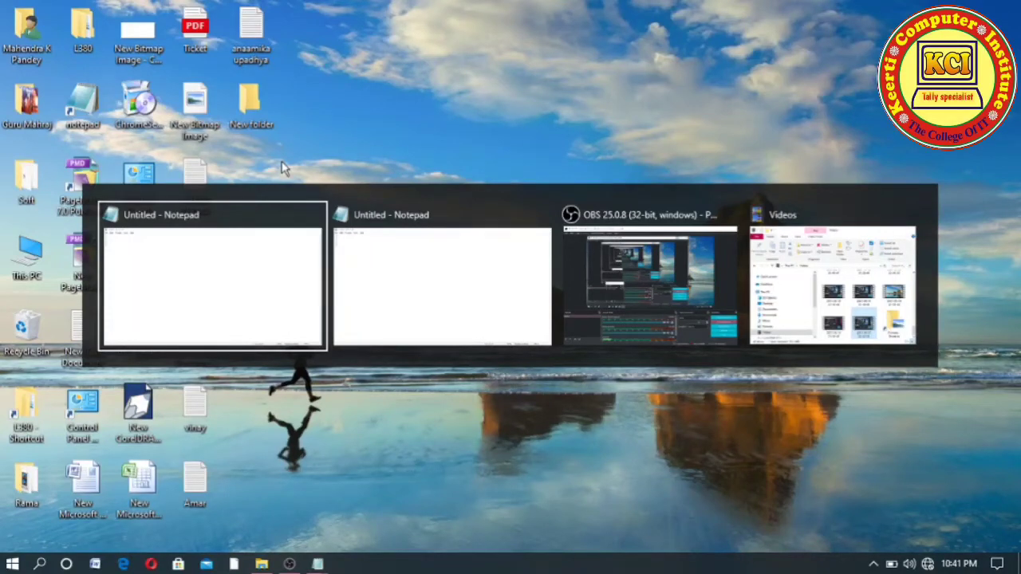
key(Tab)
key(Tab)
key(Tab)
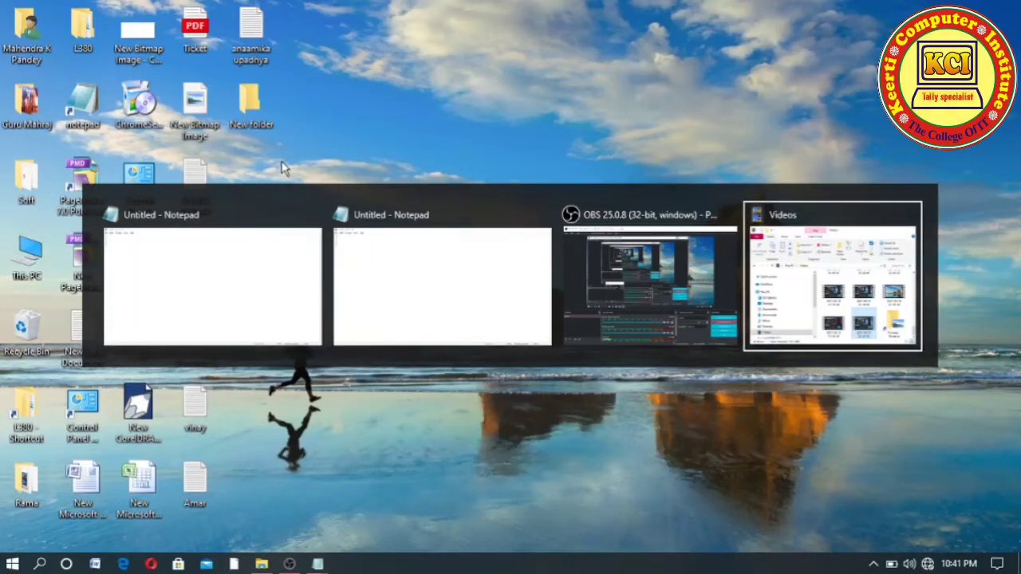
key(shift+Tab)
key(shift+Tab)
key(shift+Tab)
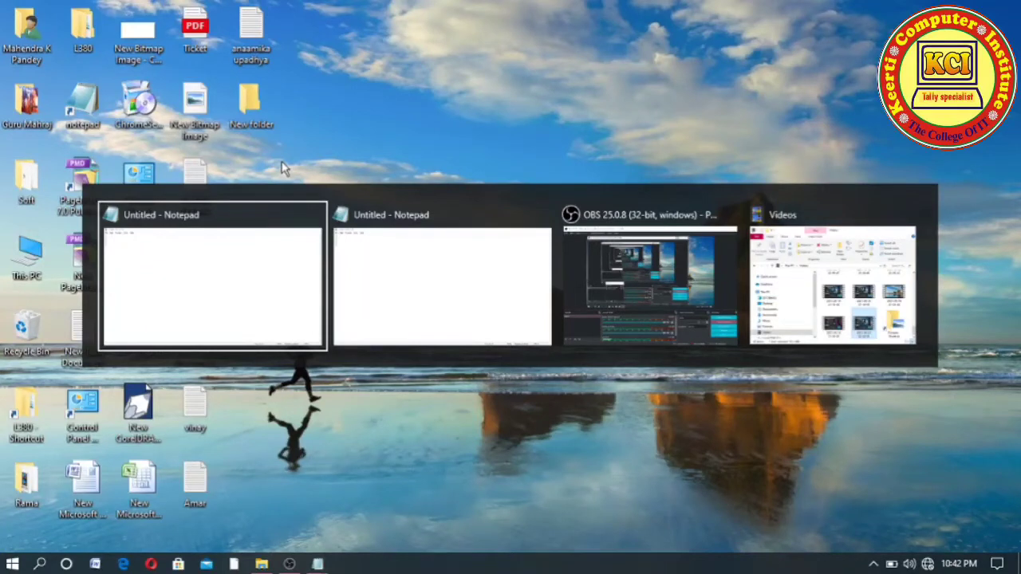
key(alt)
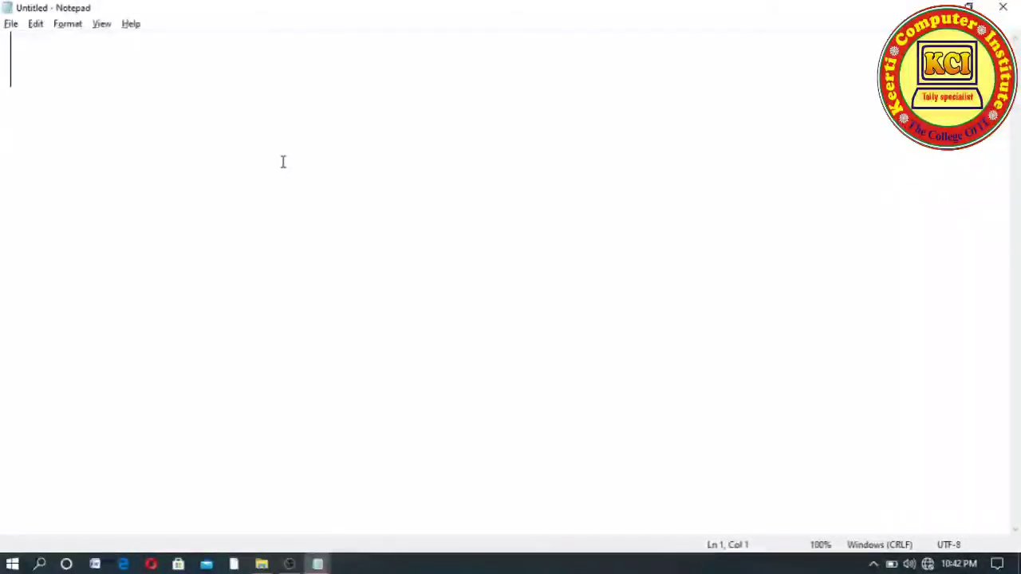
- Restore the Notepad window from full screen and move it lower and further right on the desktop
key(alt+space)
key(Return)
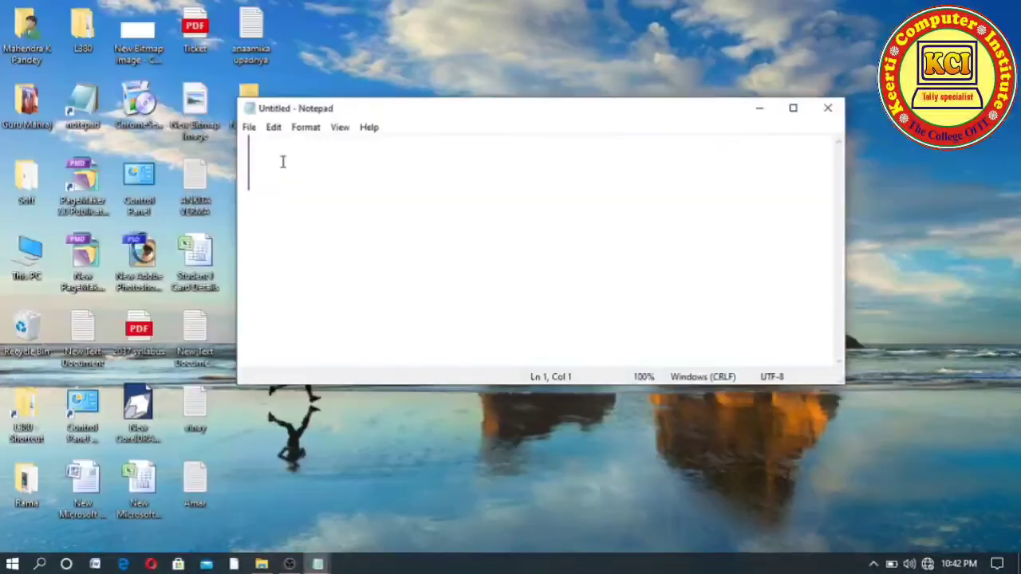
key(alt+space)
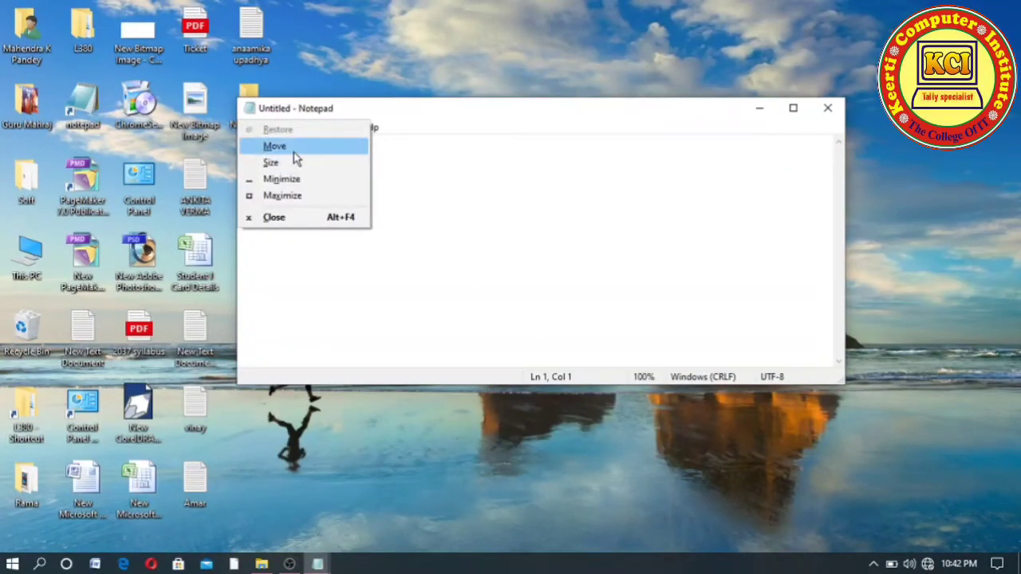
click(294, 151)
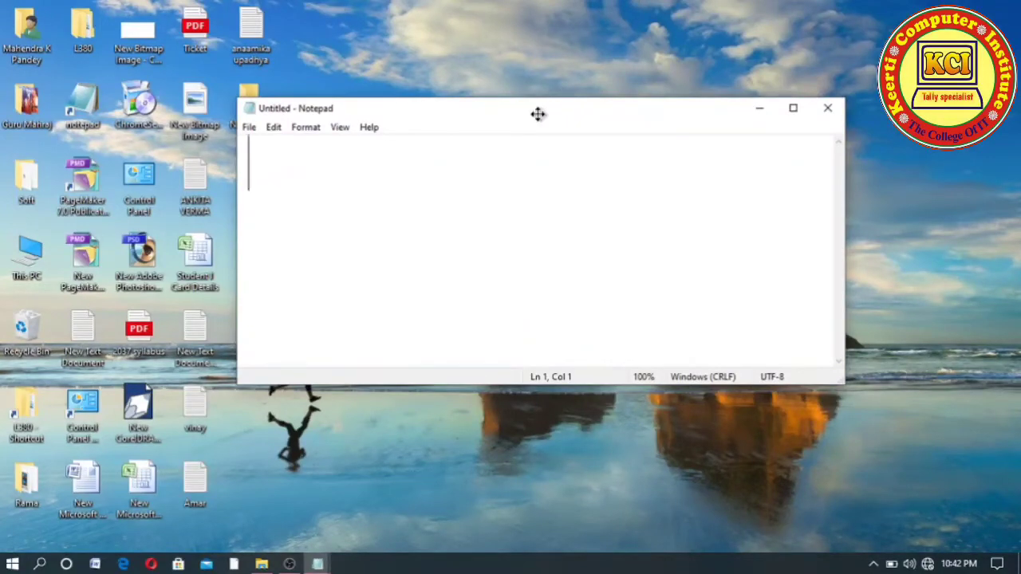
drag(539, 114, 610, 170)
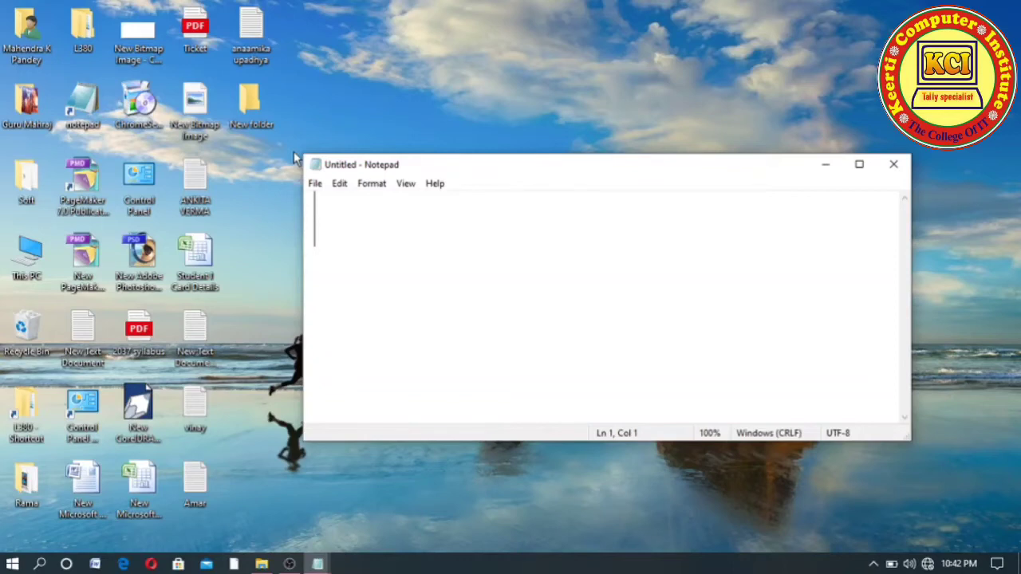
- Resize the Notepad window by extending its left edge outward and its bottom edge down
key(alt+space)
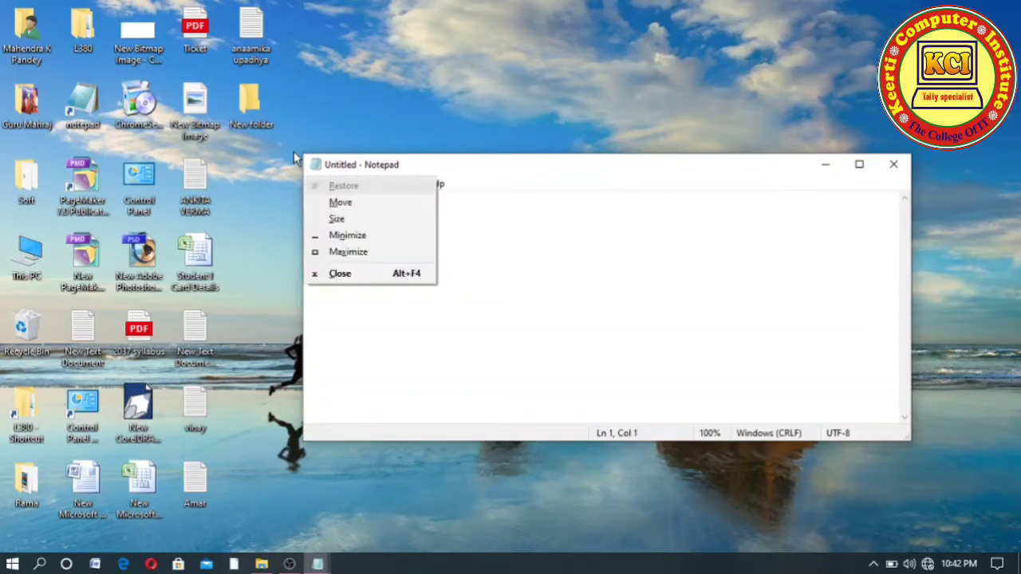
key(Down)
key(Down)
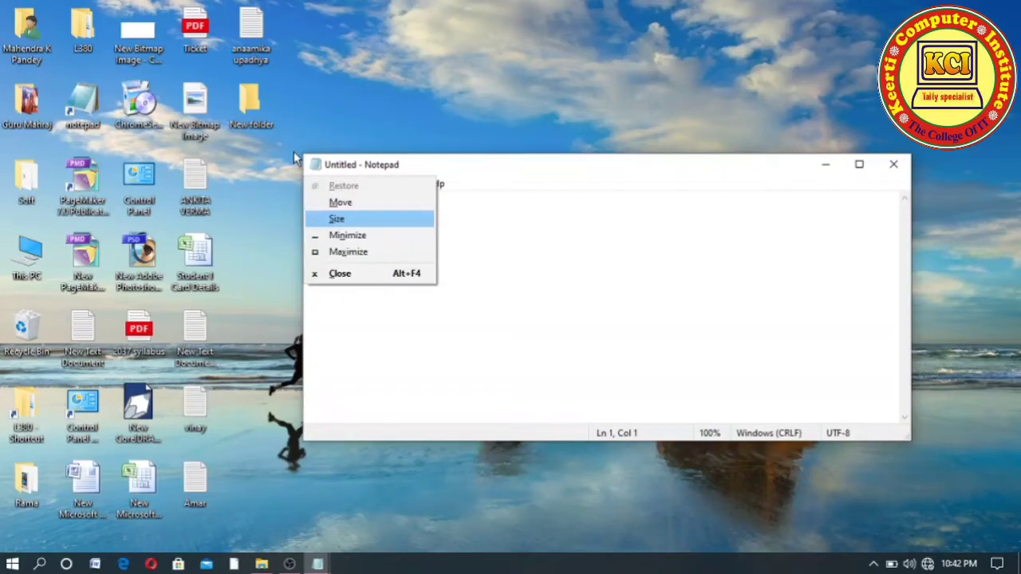
key(Return)
key(Left)
key(Left)
key(Left)
key(Left)
key(Left)
key(Left)
key(Left)
key(Left)
key(Left)
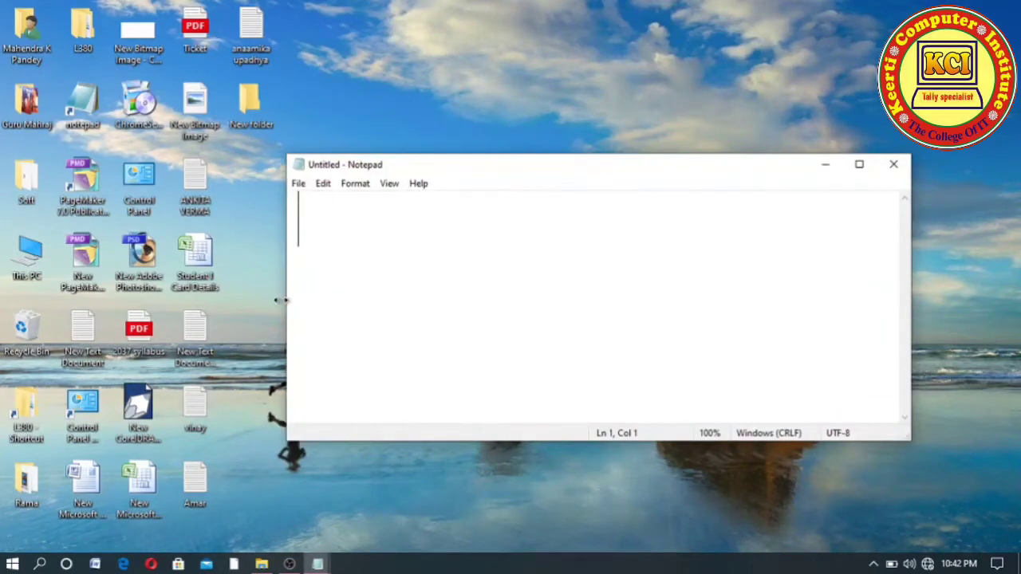
key(Down)
key(Down)
key(Down)
key(Down)
key(Down)
key(Down)
key(Down)
key(Down)
key(Down)
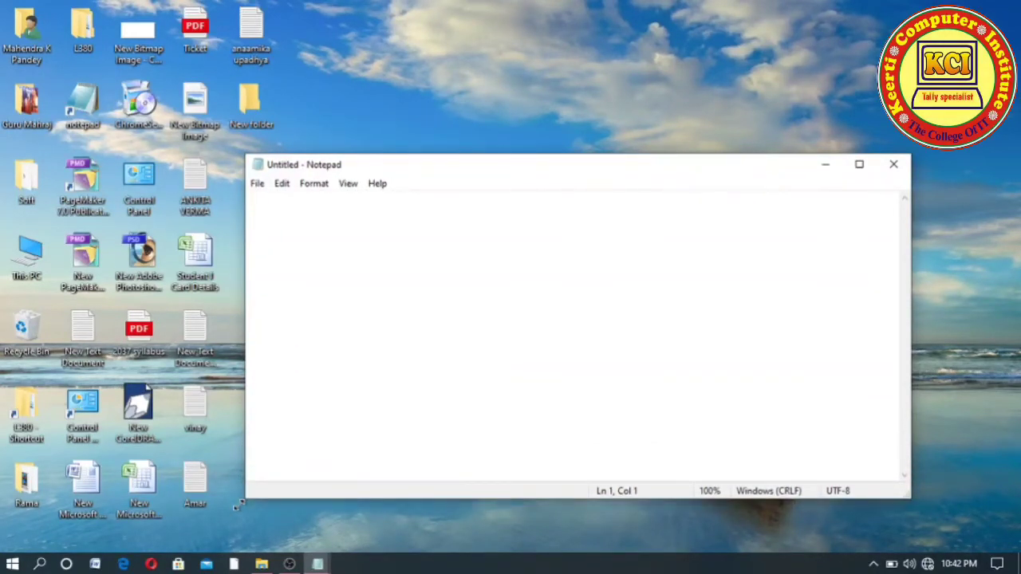
key(Down)
key(Down)
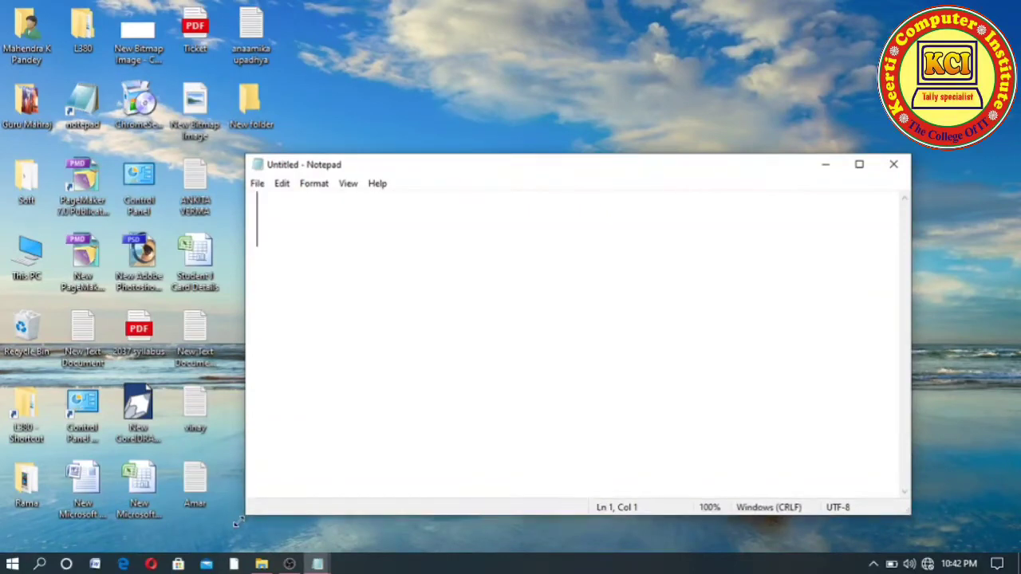
key(Return)
- Close the resized Notepad window through its window control commands
key(alt+space)
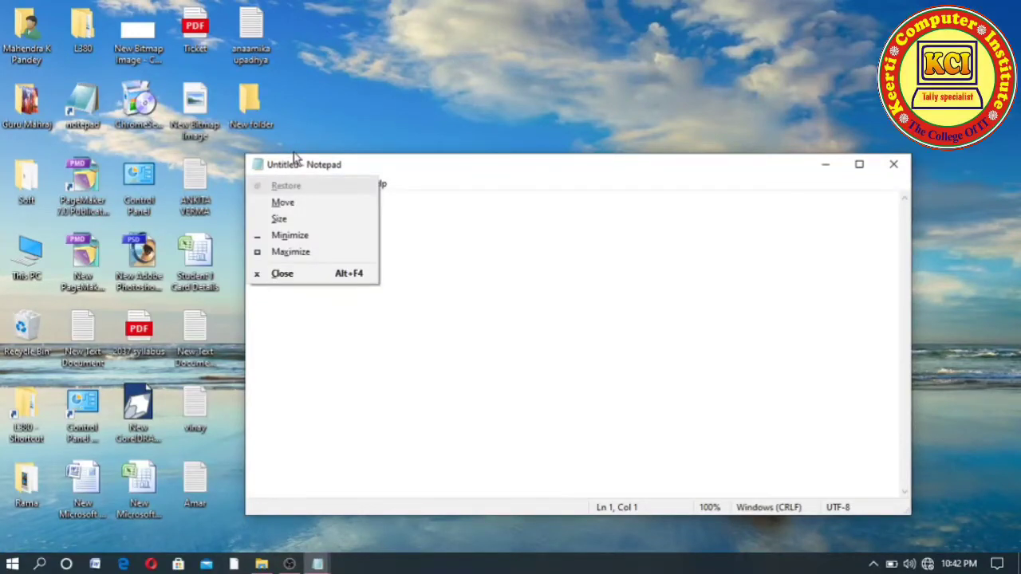
key(Down)
key(Down)
key(Down)
key(Down)
key(Down)
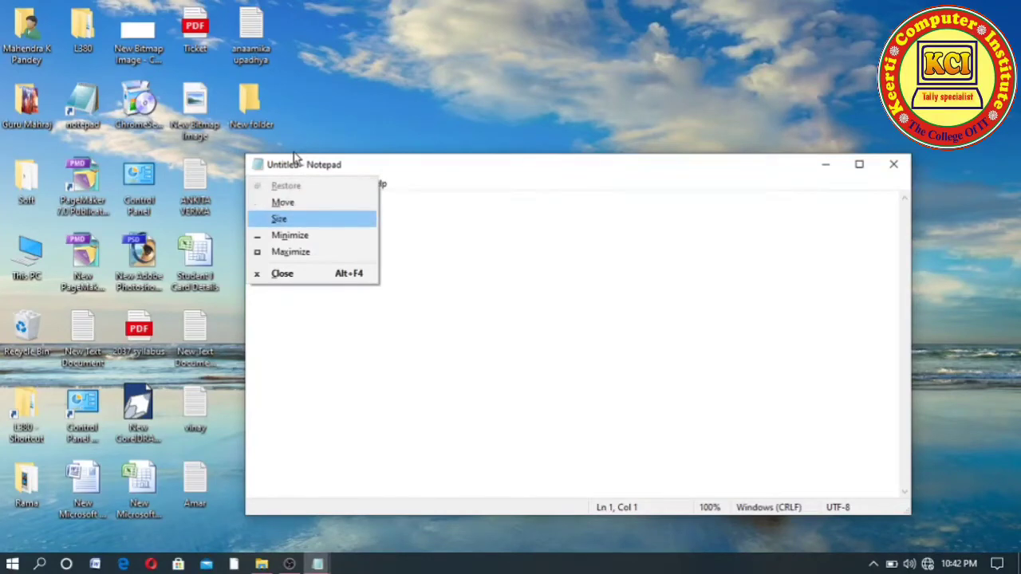
key(Return)
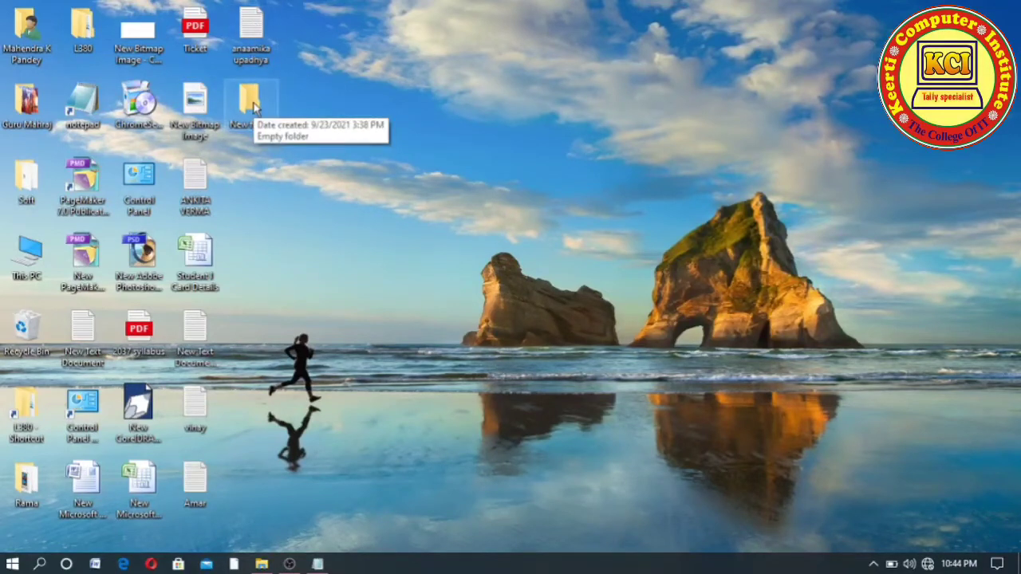
- Create a new folder named KCI on the desktop and open it
right_click(354, 242)
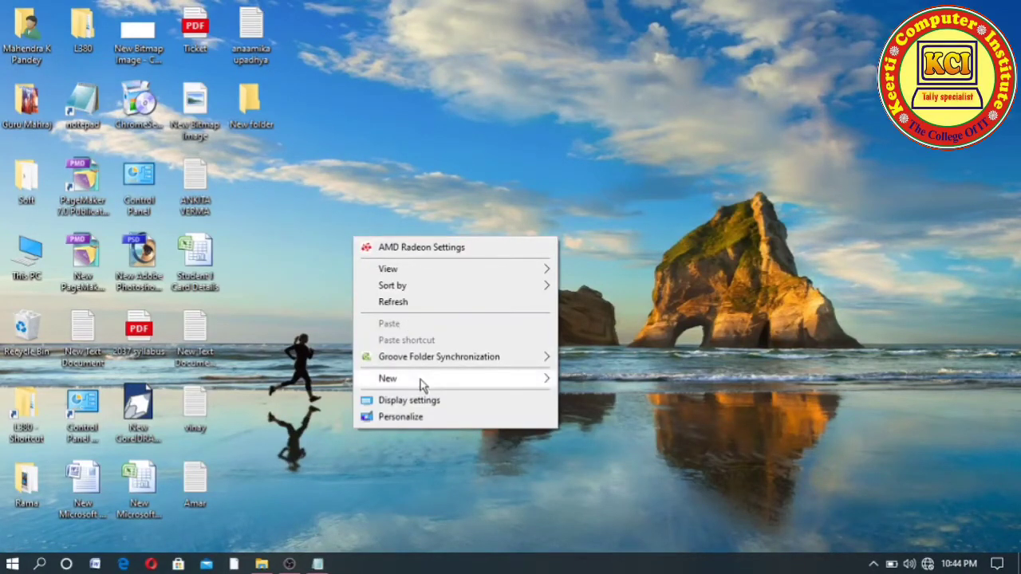
mouse_move(422, 385)
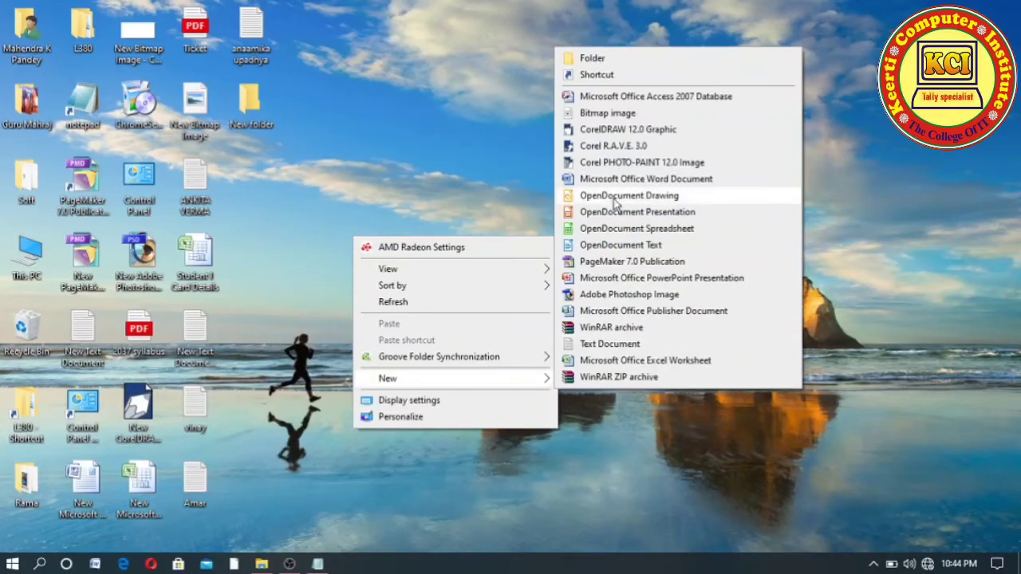
click(591, 60)
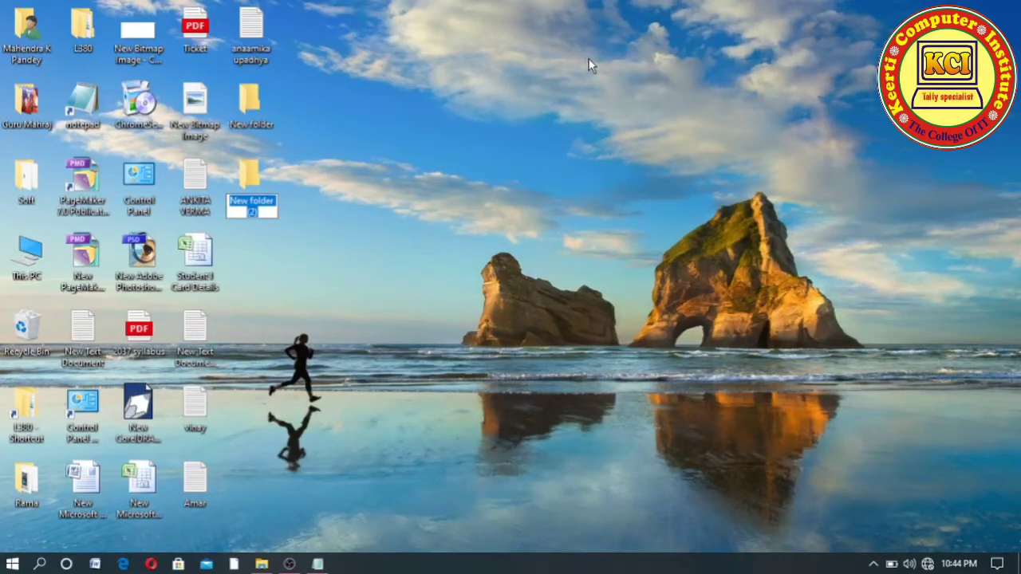
text(KCI)
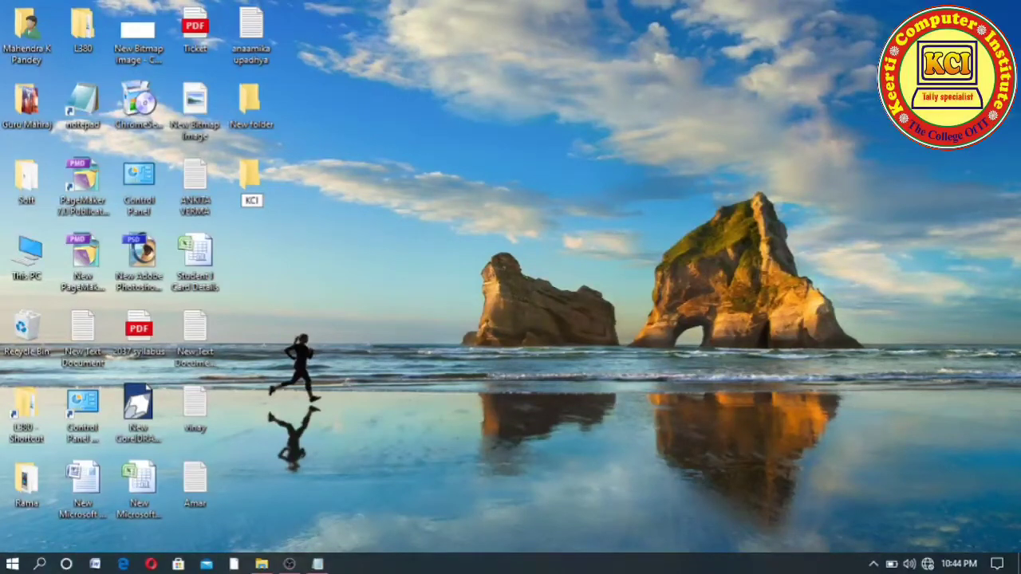
key(Return)
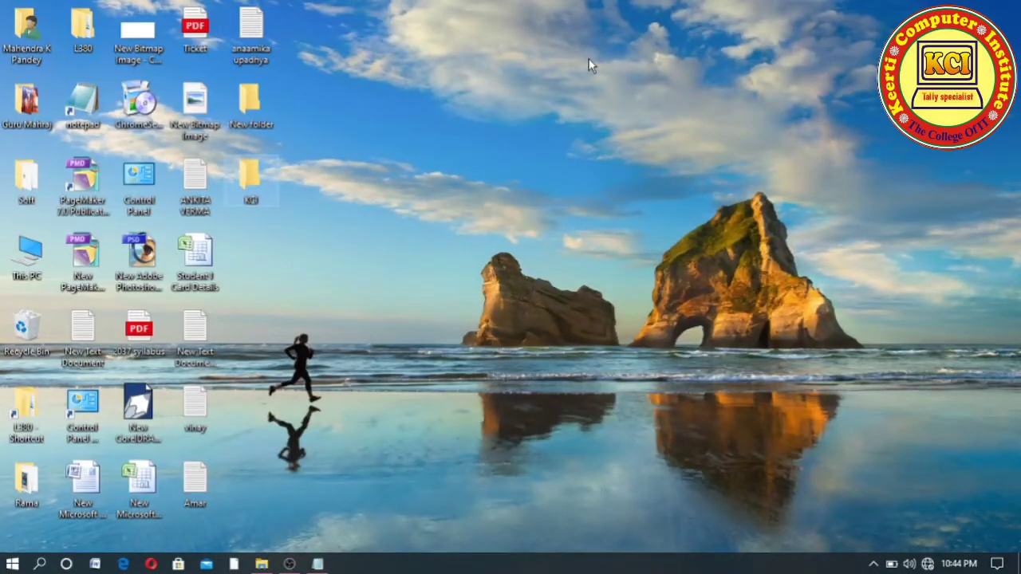
double_click(247, 177)
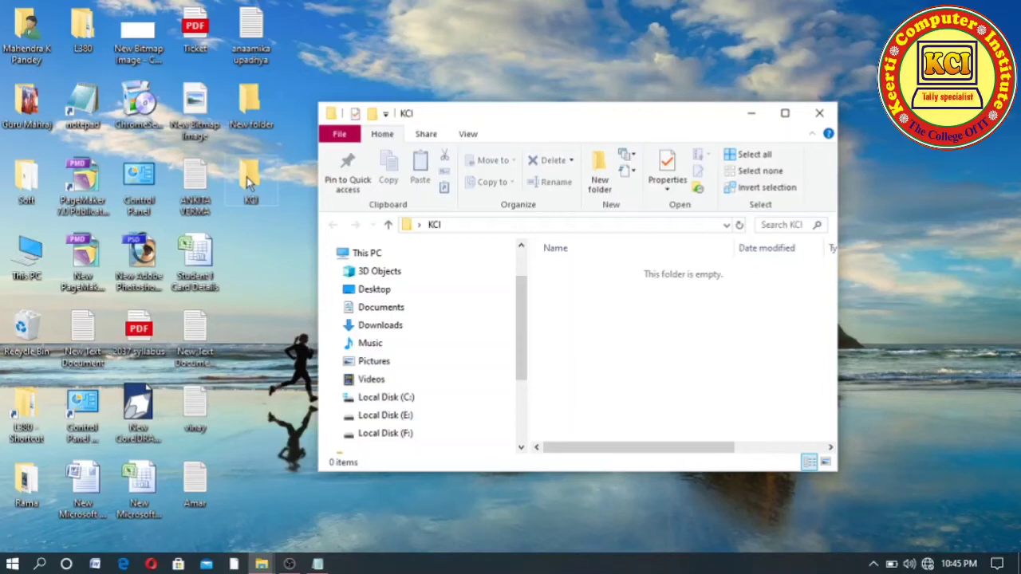
- Create a subfolder named KCI1 inside the KCI folder and open it, closing the folder window when done
click(602, 190)
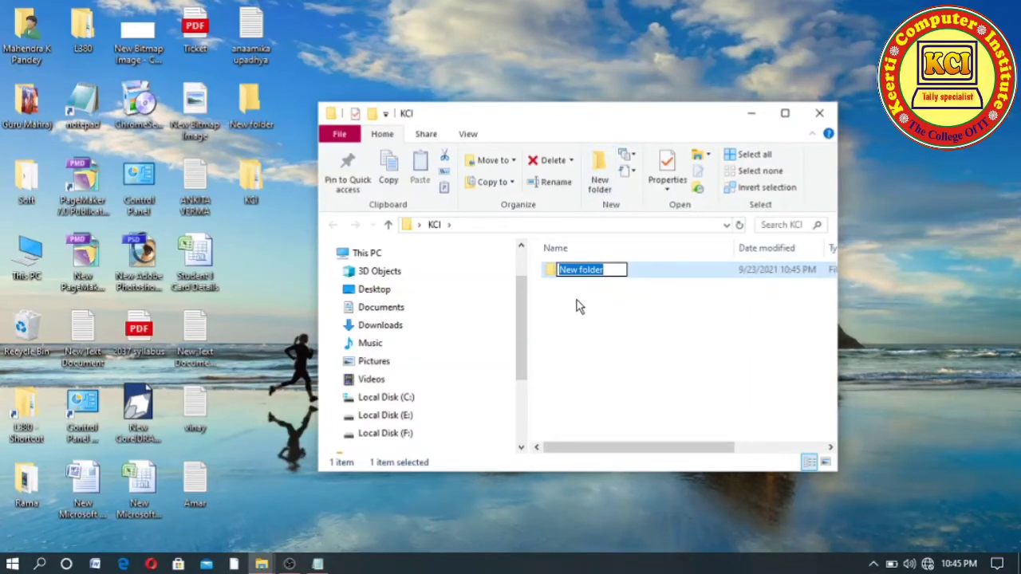
text(KCI)
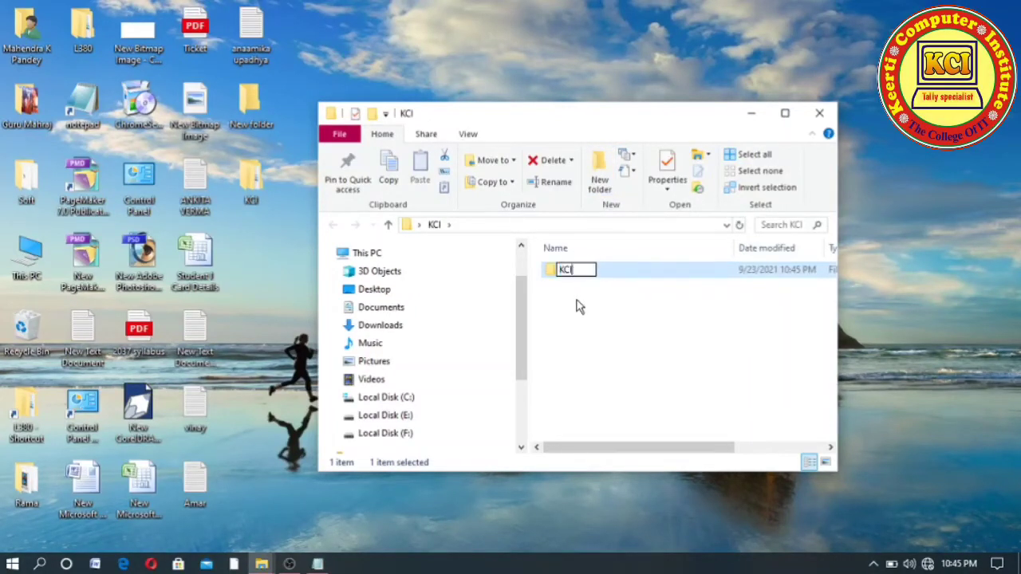
text(1)
key(Return)
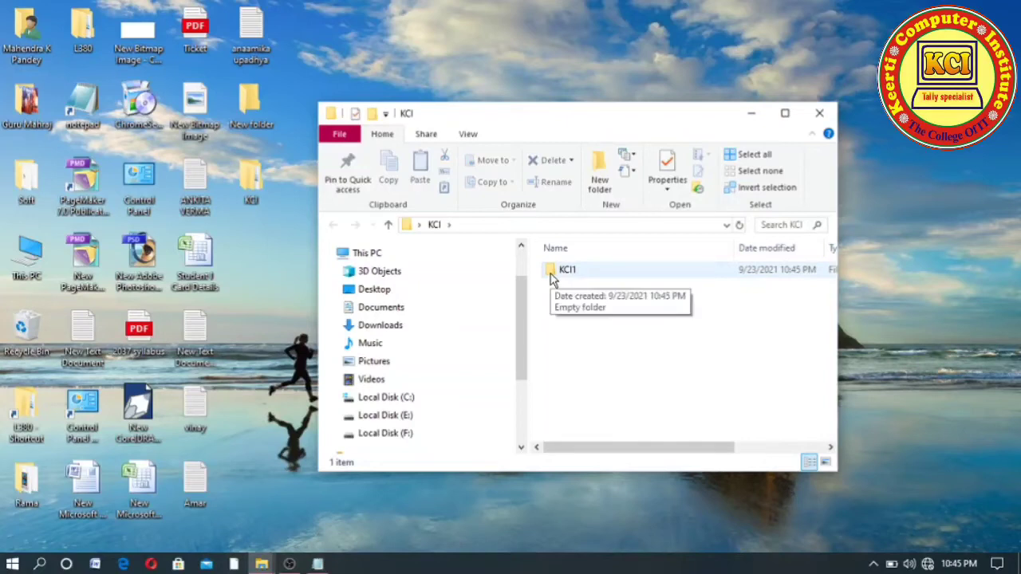
double_click(564, 269)
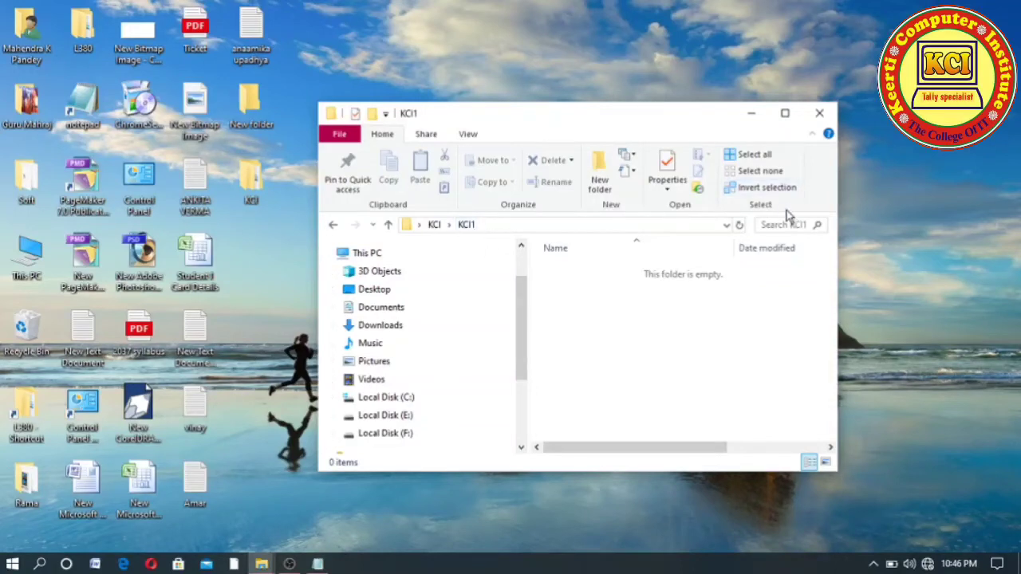
click(818, 115)
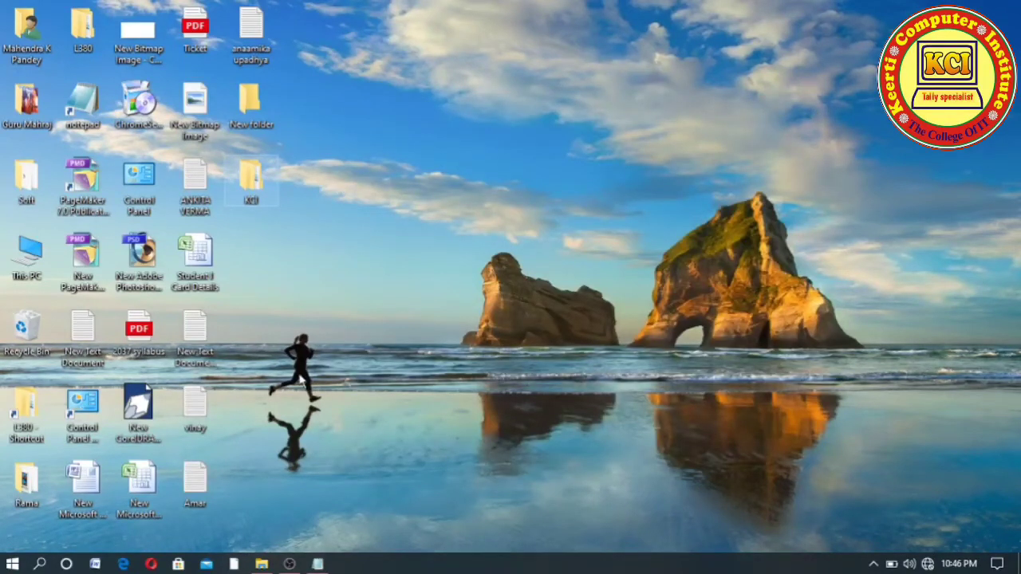
- Browse Local Disk (C:), Local Disk (E:) and the Desktop's KCI folder in File Explorer
click(263, 565)
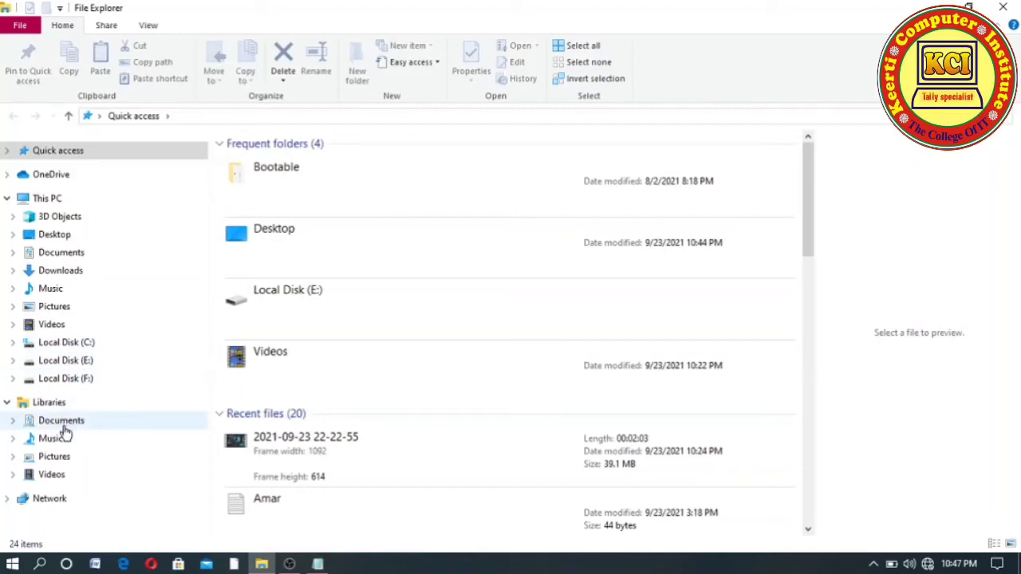
click(59, 346)
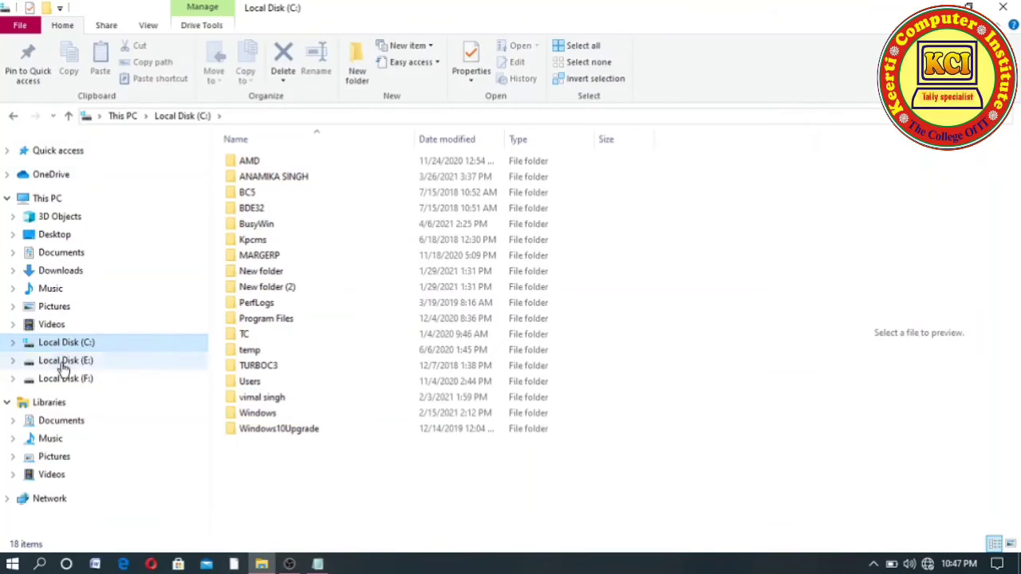
click(65, 364)
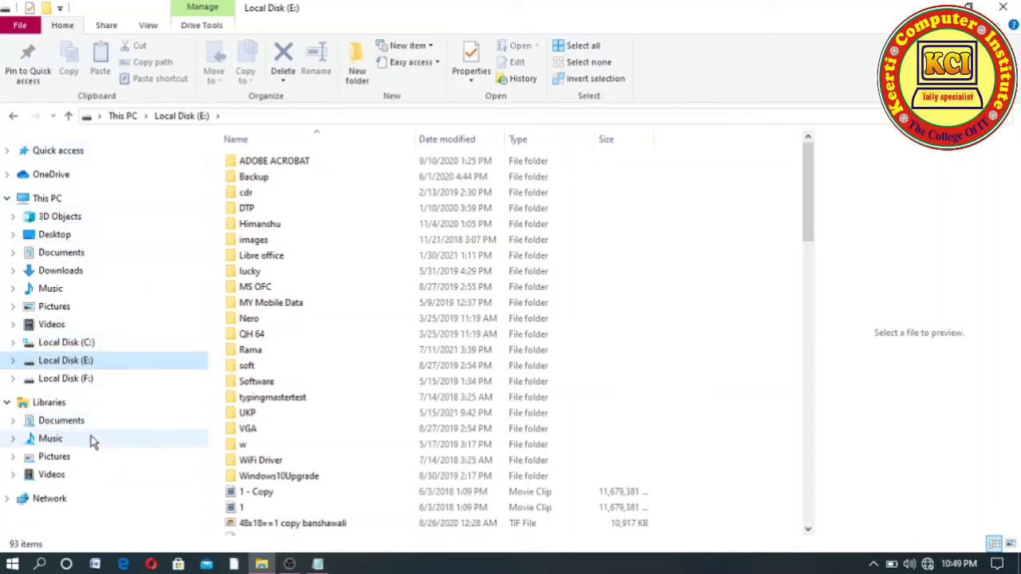
click(54, 236)
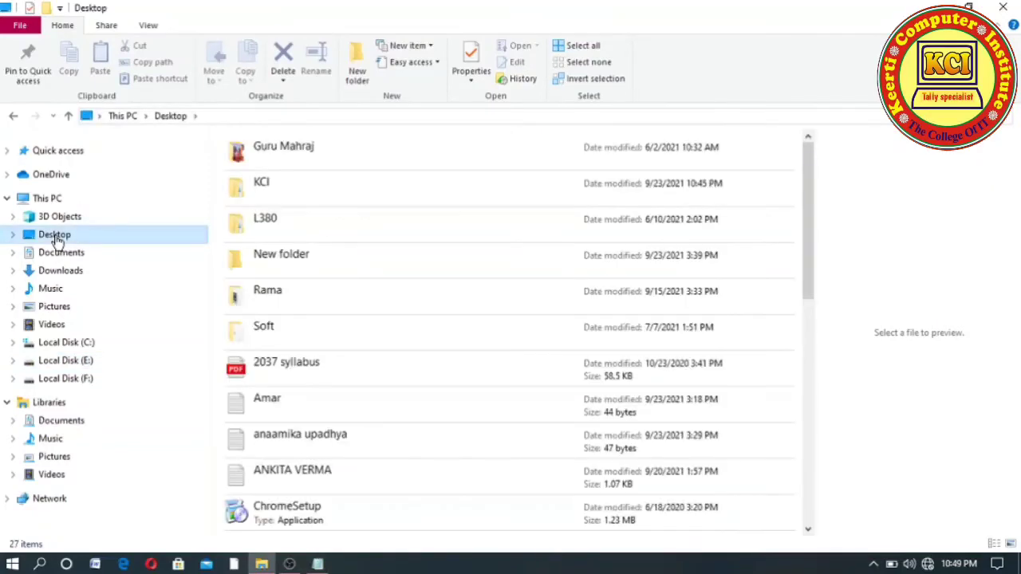
double_click(244, 191)
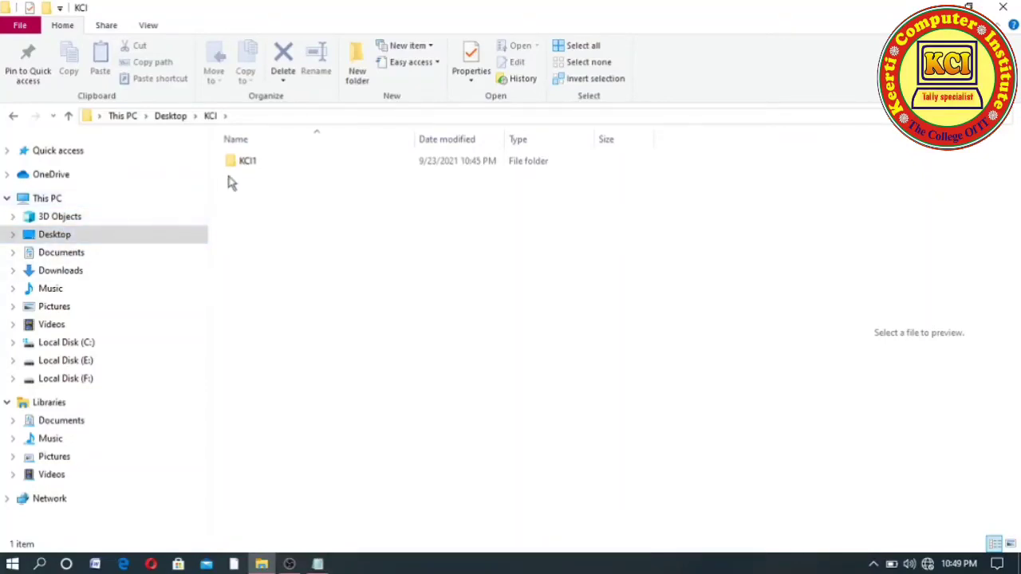
- View the contents of the Downloads, Pictures and Music folders
click(61, 270)
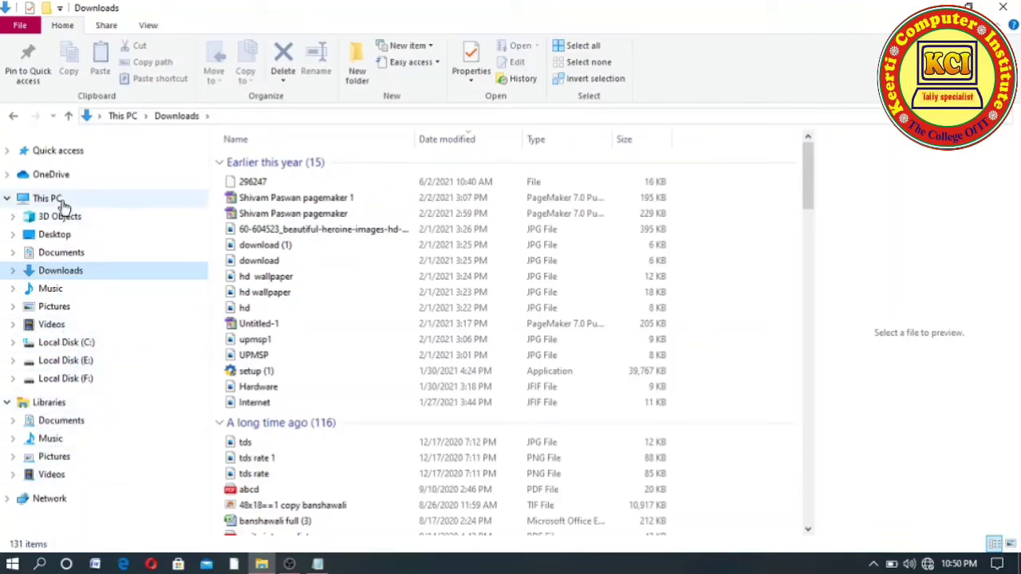
click(44, 311)
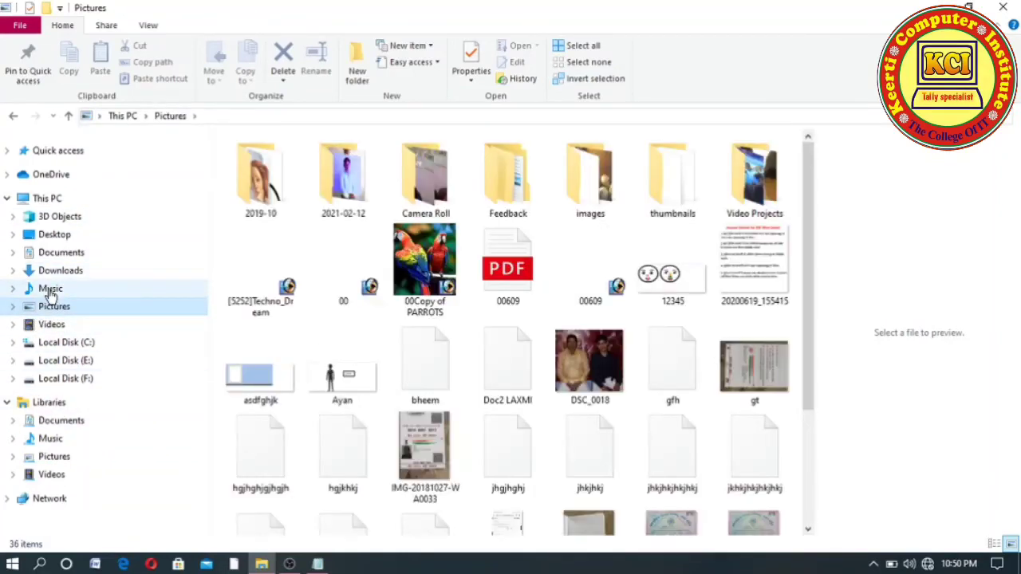
click(49, 291)
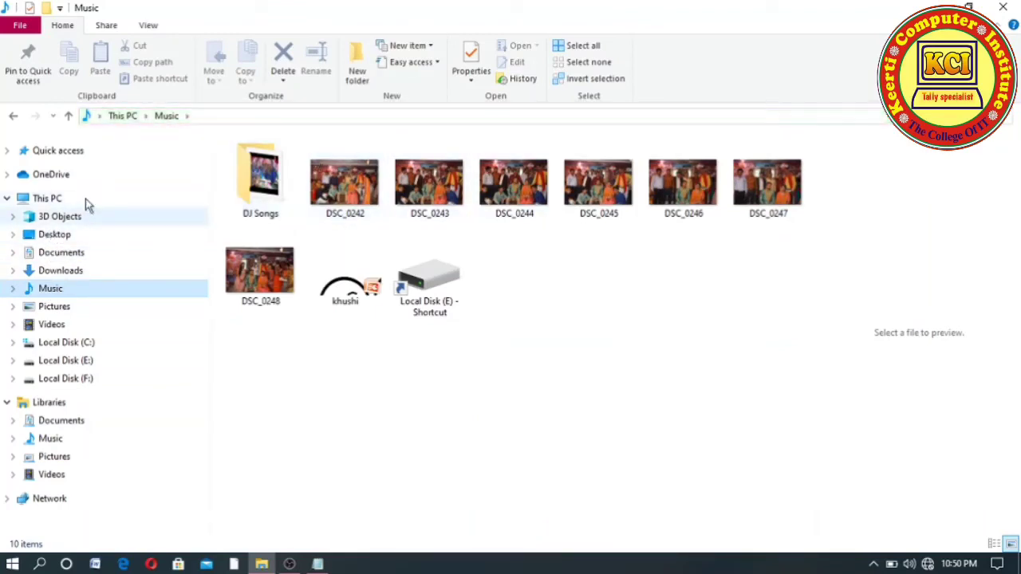
- Review the folders and drives under This PC, and close File Explorer
click(40, 199)
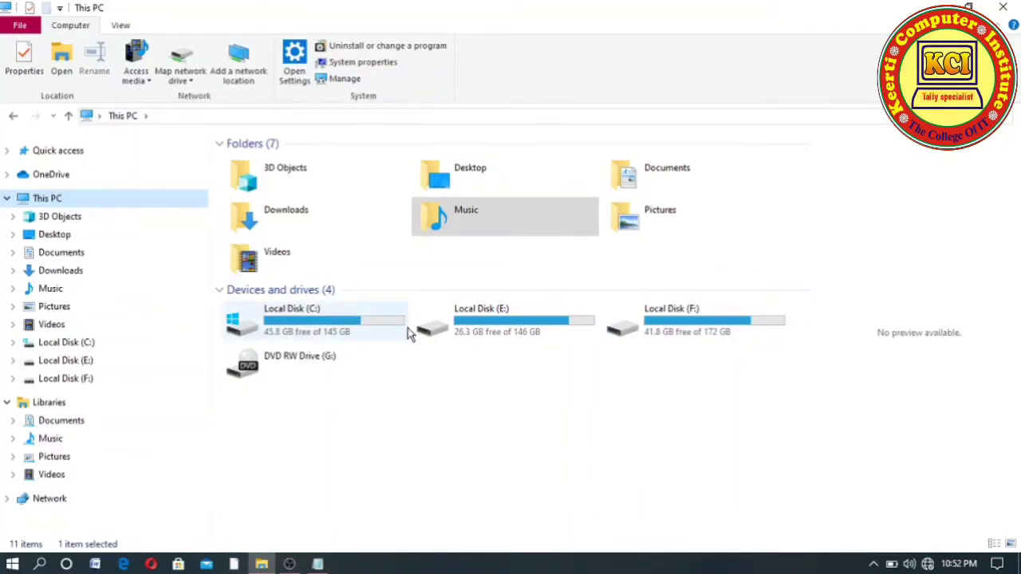
mouse_move(408, 328)
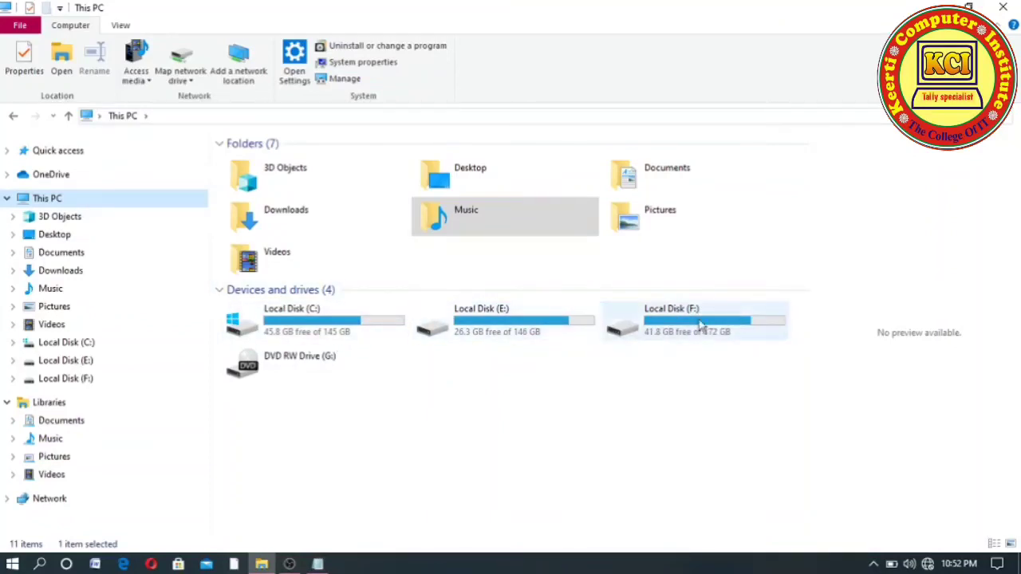
mouse_move(701, 325)
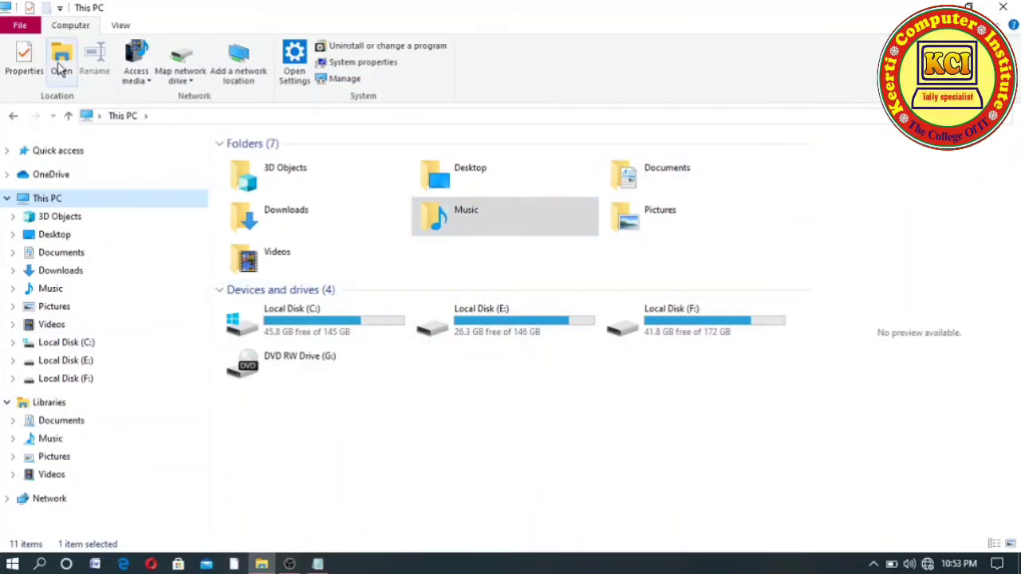
click(25, 31)
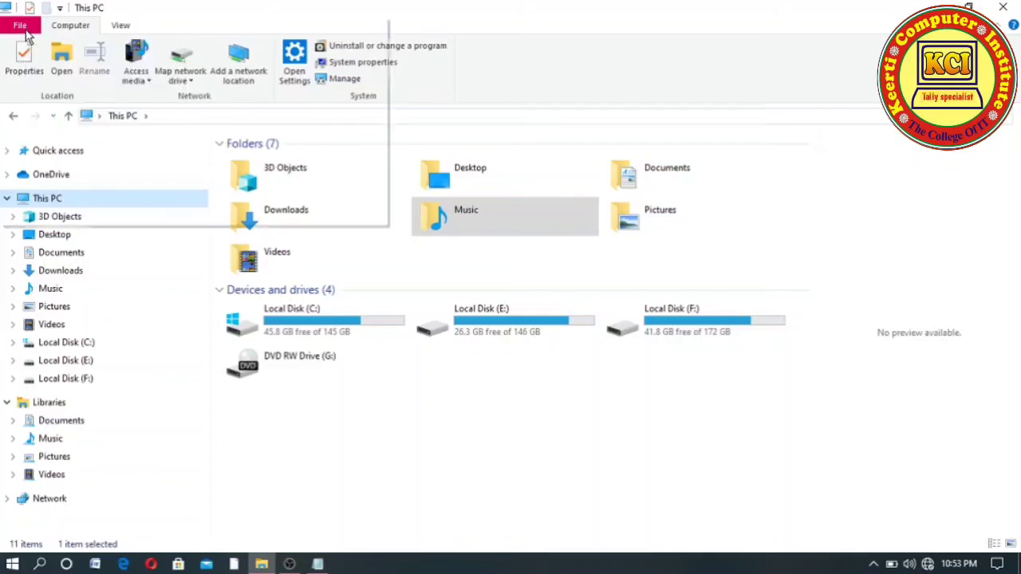
click(649, 388)
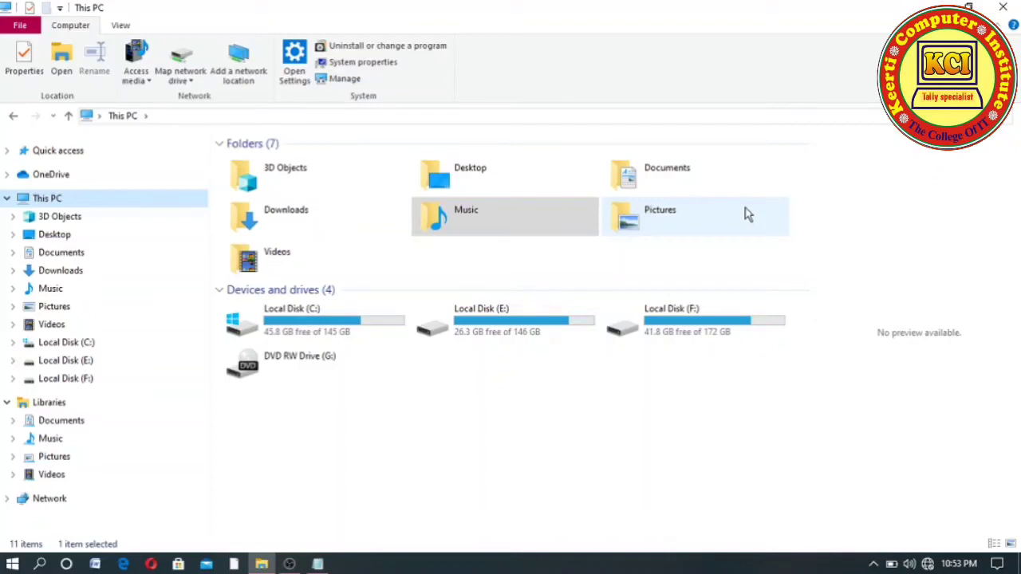
key(alt+F4)
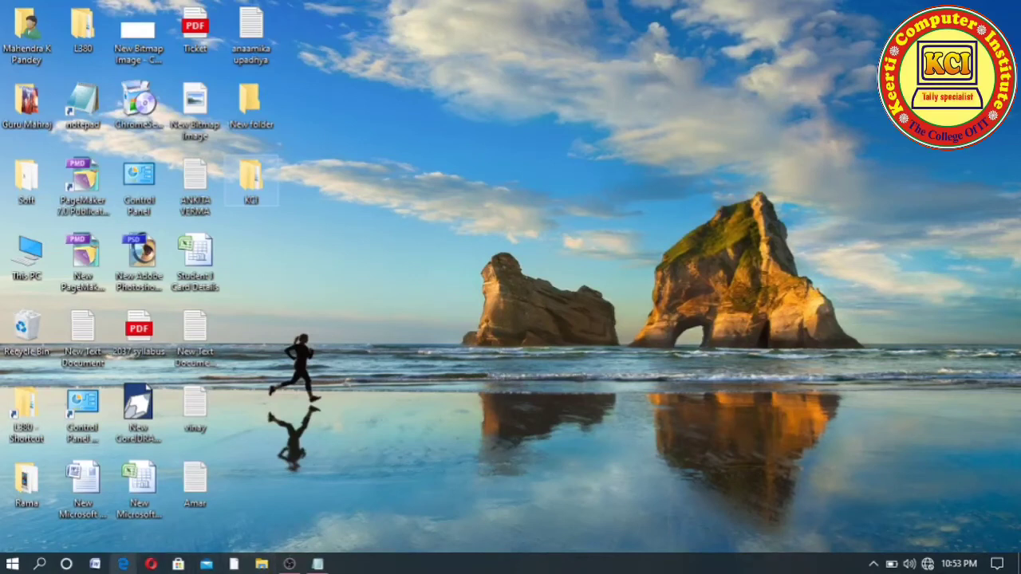
- Open the Start menu and dismiss it to return to the desktop
click(12, 564)
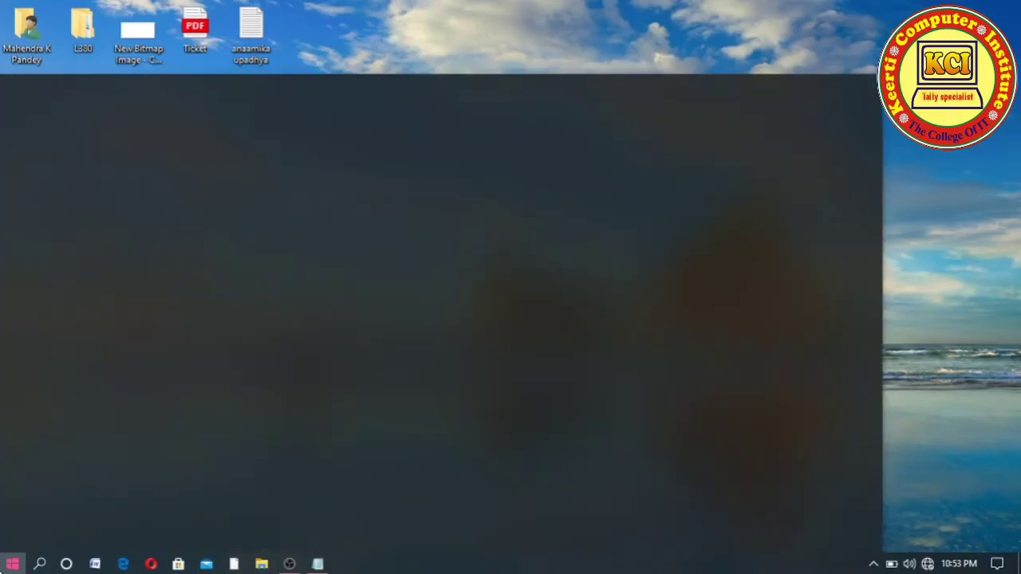
click(986, 293)
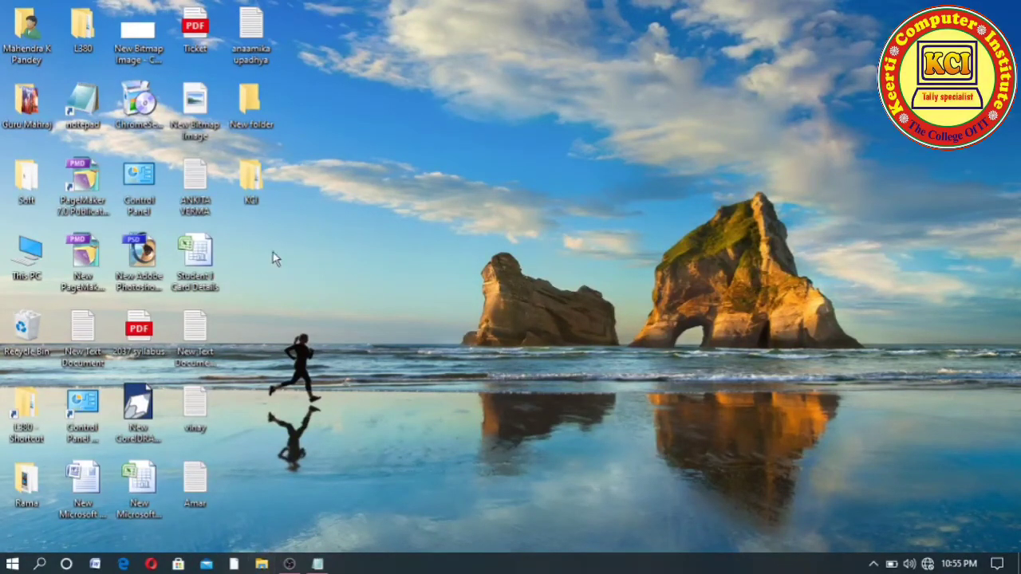
- Create a desktop shortcut to New folder, plus a second one with the Send to command
right_click(252, 119)
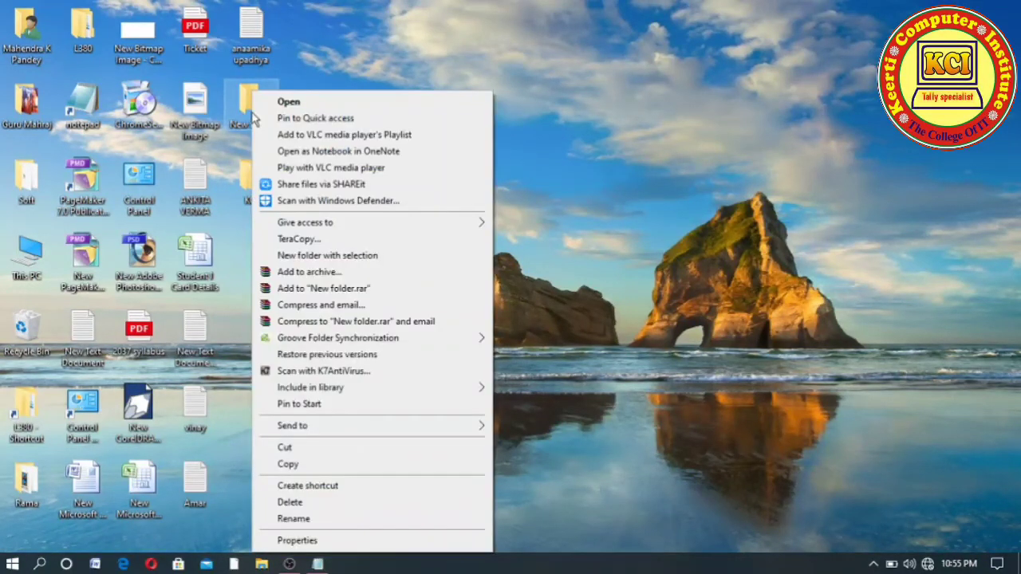
click(310, 489)
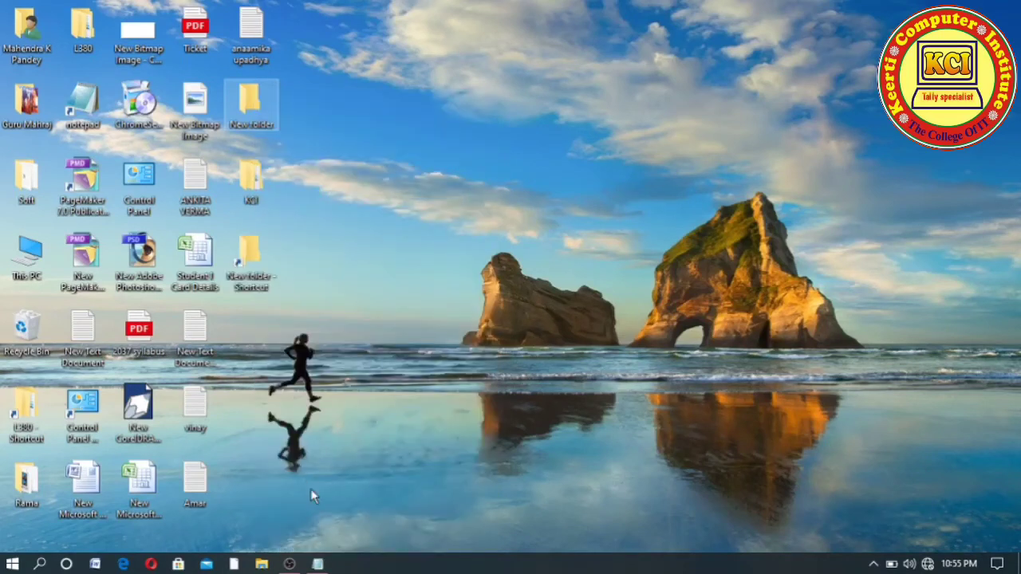
right_click(256, 106)
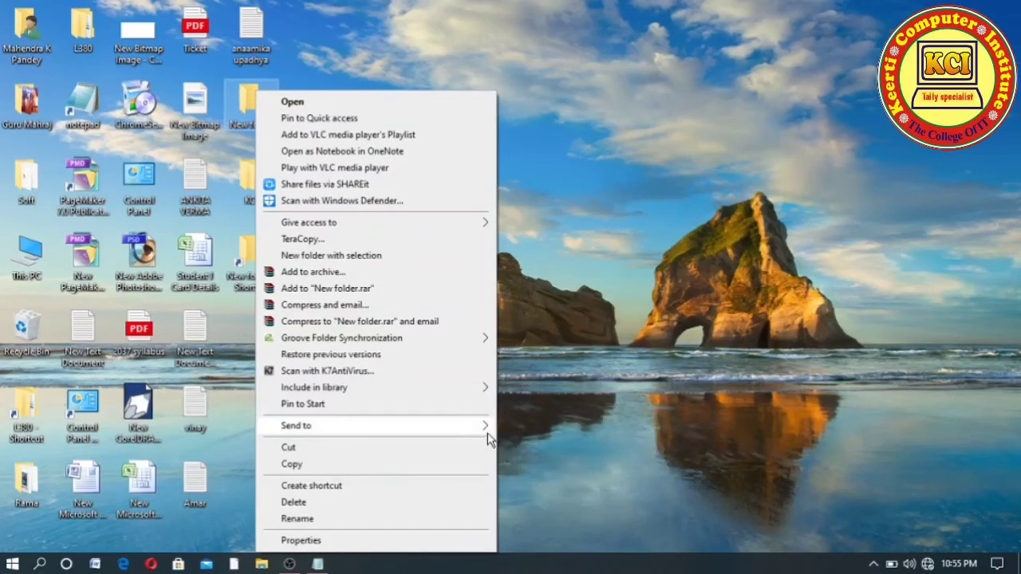
mouse_move(486, 426)
click(538, 463)
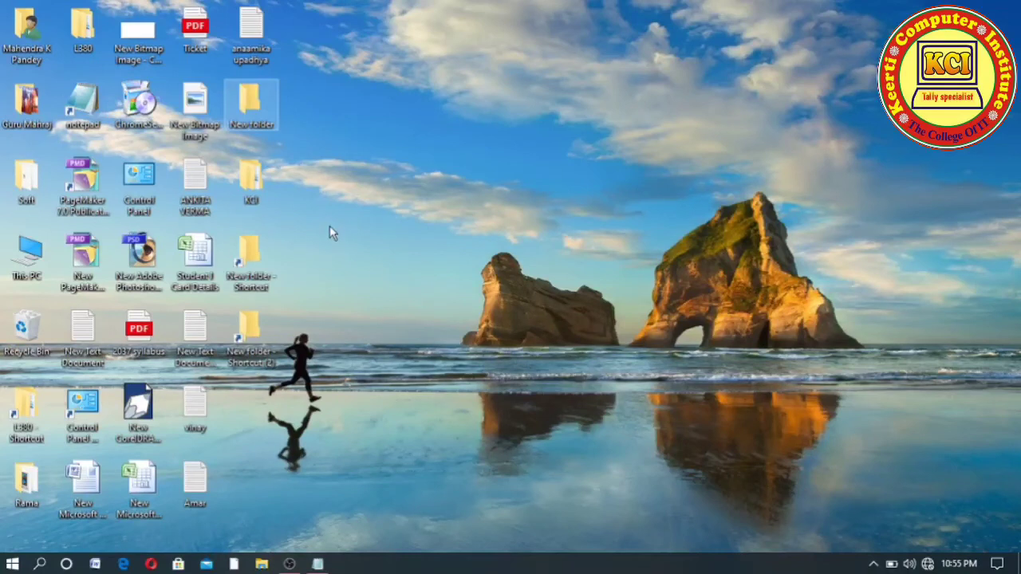
- Switch the desktop icons to Large icons and set them back to Medium icons
right_click(405, 152)
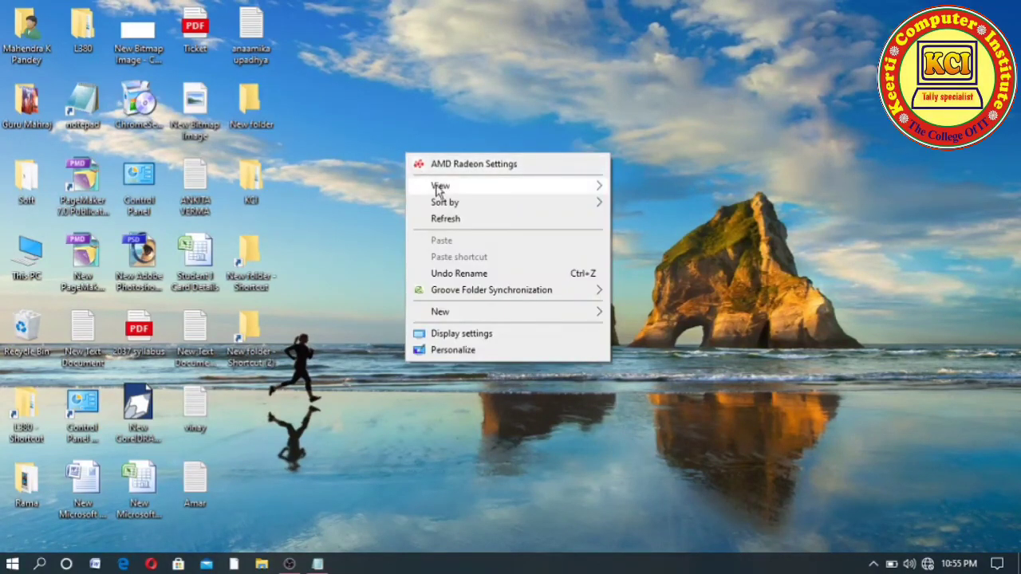
mouse_move(442, 191)
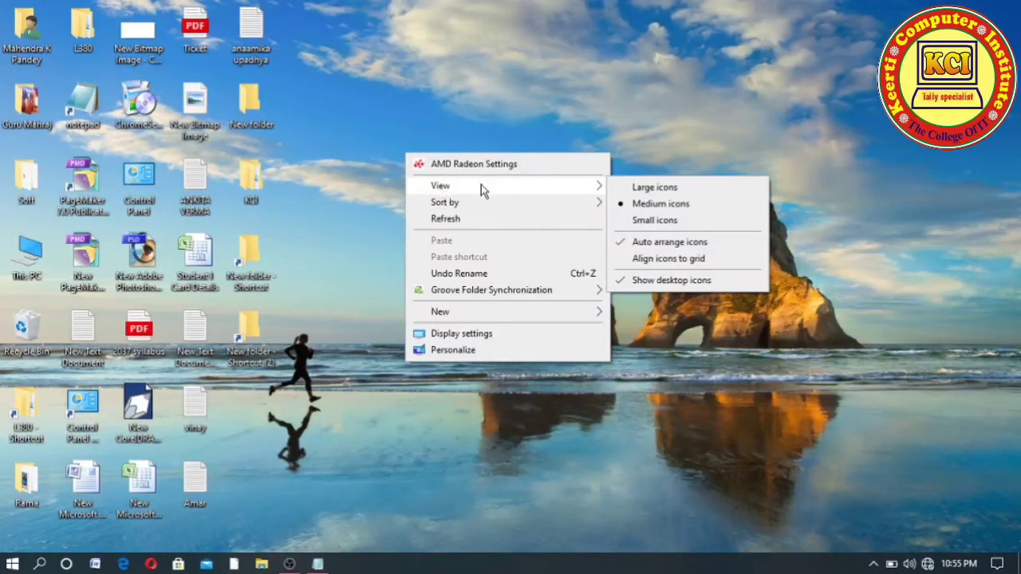
click(672, 192)
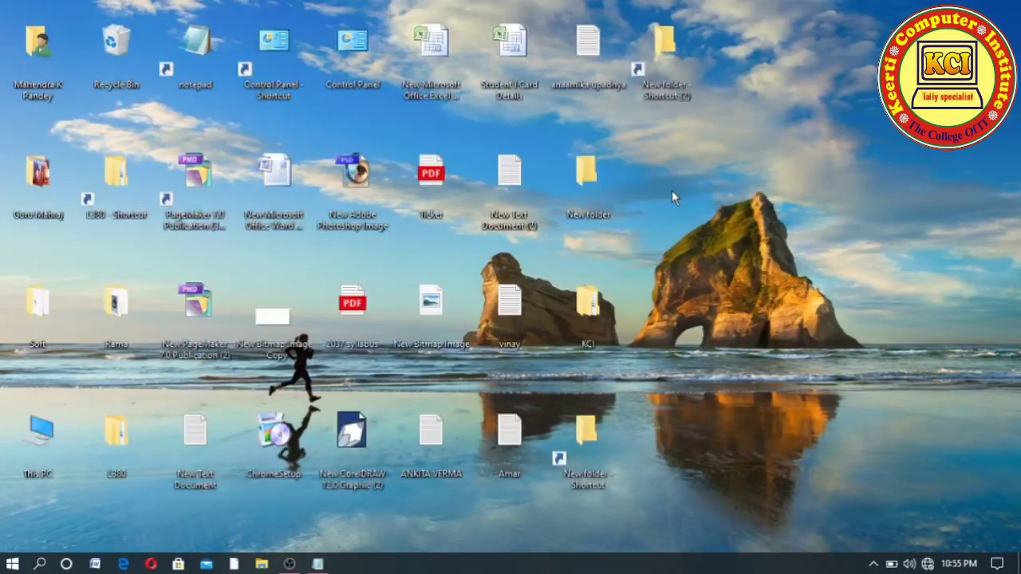
right_click(716, 172)
mouse_move(746, 205)
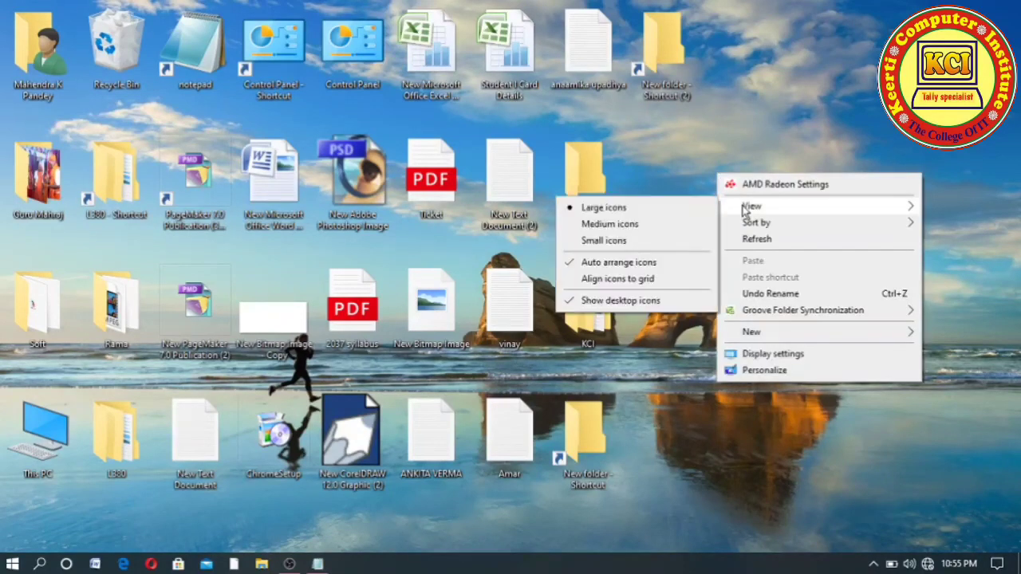
click(609, 224)
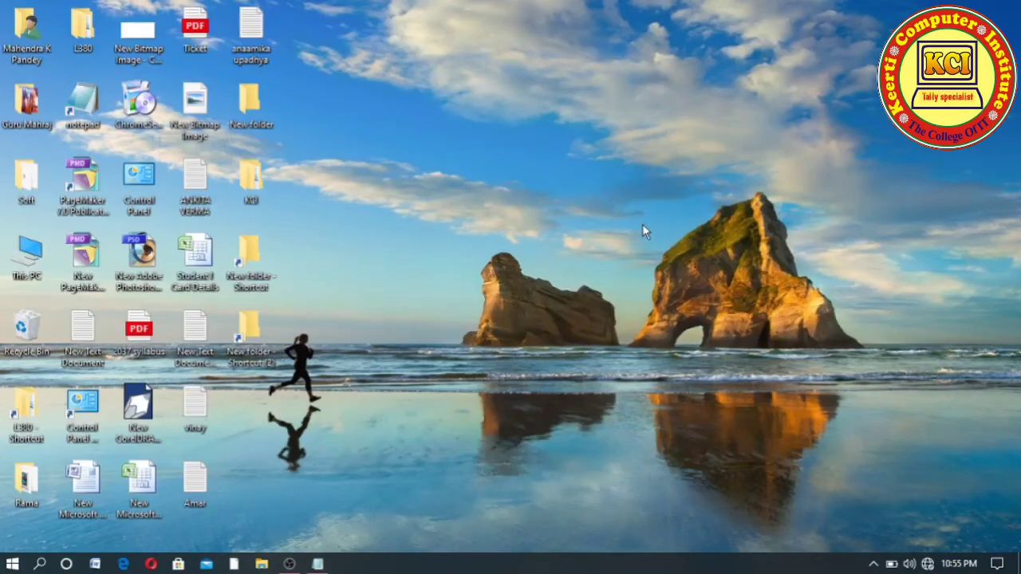
- Switch the desktop icons to Small icons and return them to Medium icons
right_click(462, 138)
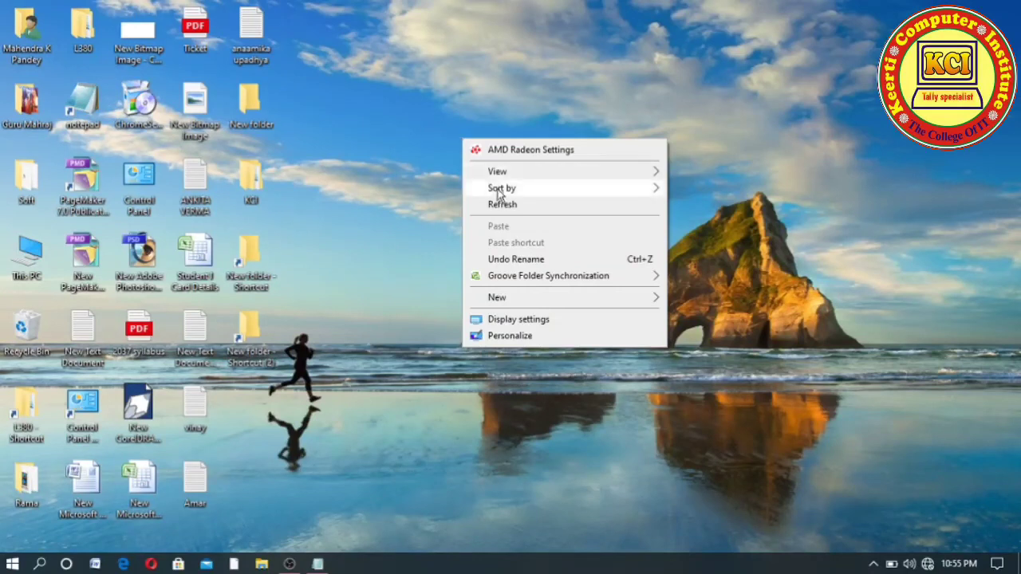
mouse_move(574, 177)
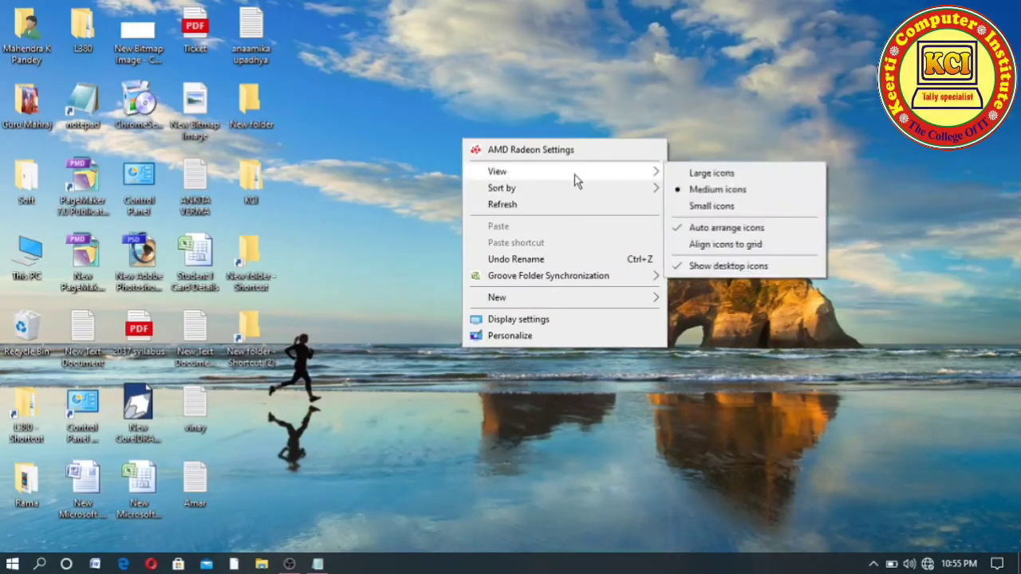
click(692, 205)
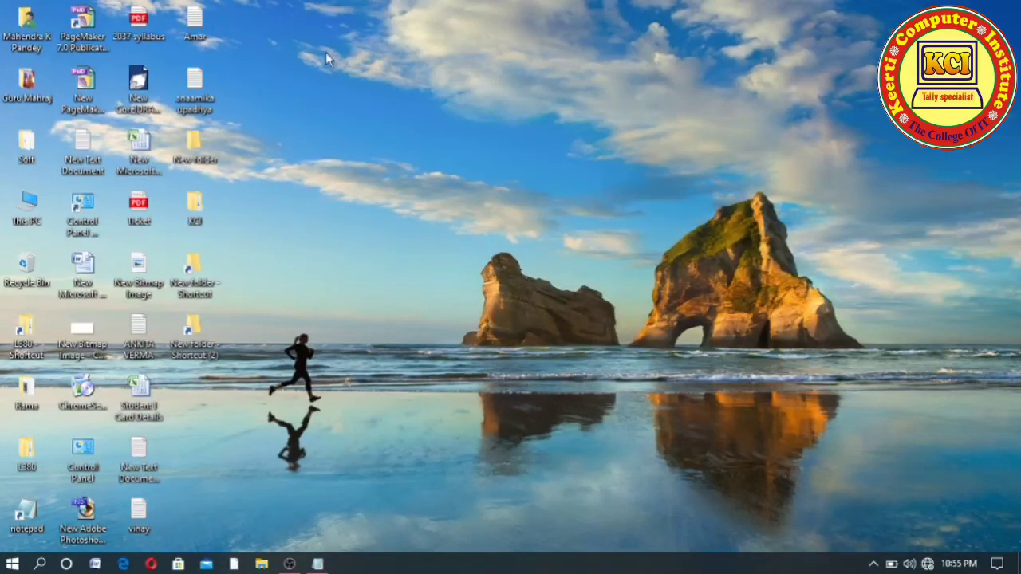
- Turn off Auto arrange icons and move Student I Card Details, New Text Document (2) and New folder - Shortcut (2) onto the open desktop
right_click(484, 137)
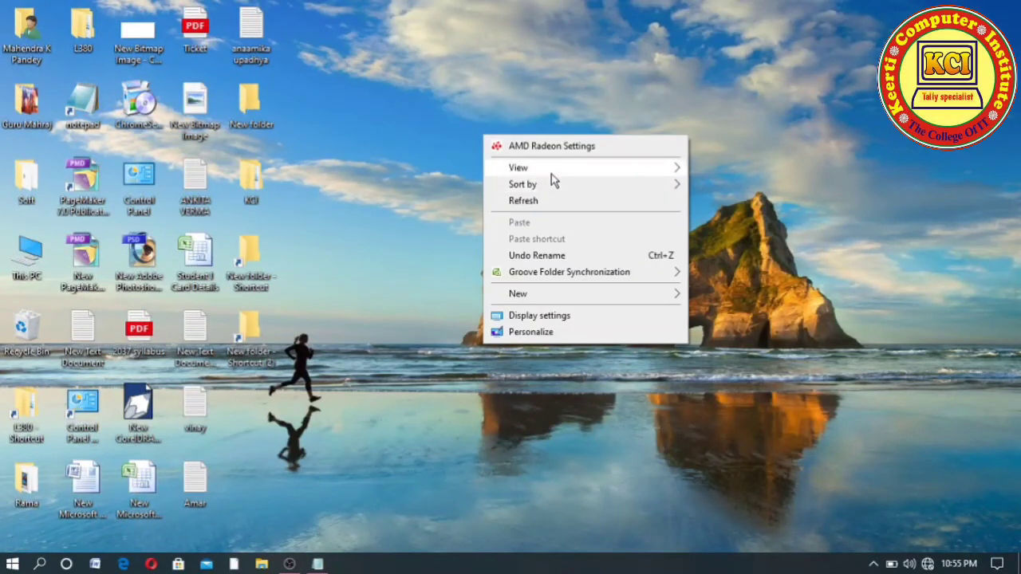
mouse_move(552, 173)
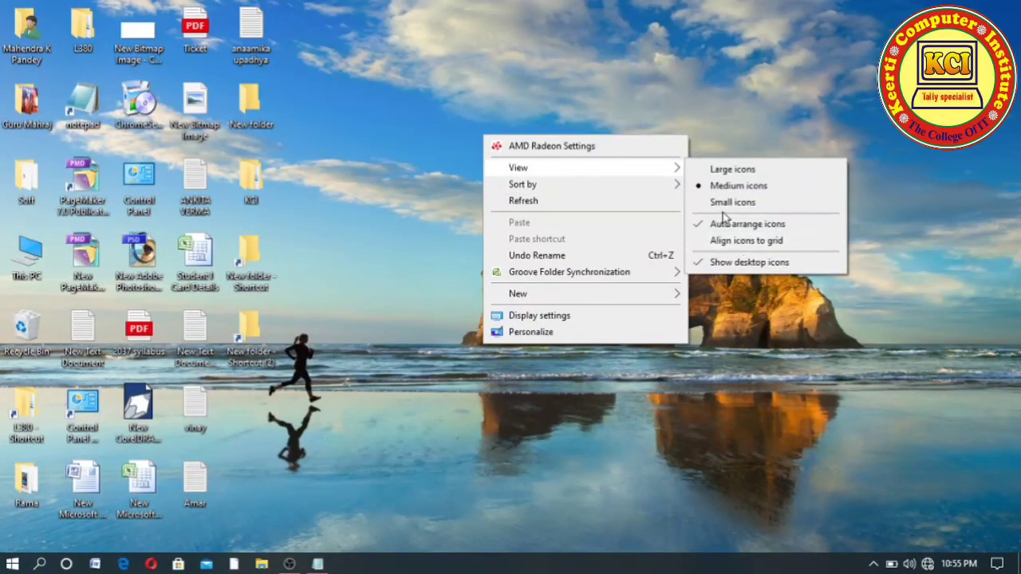
click(722, 242)
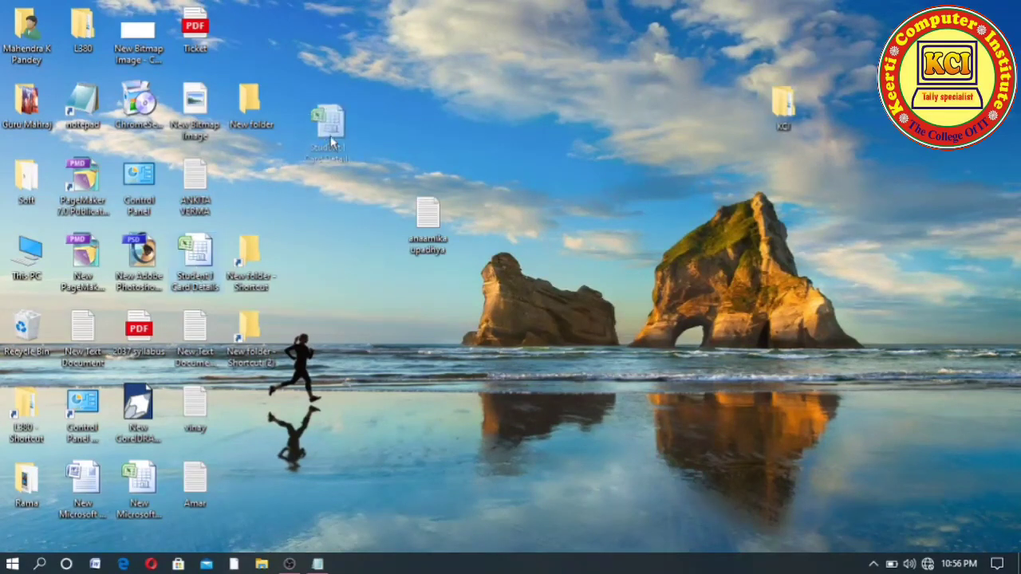
drag(195, 253, 419, 98)
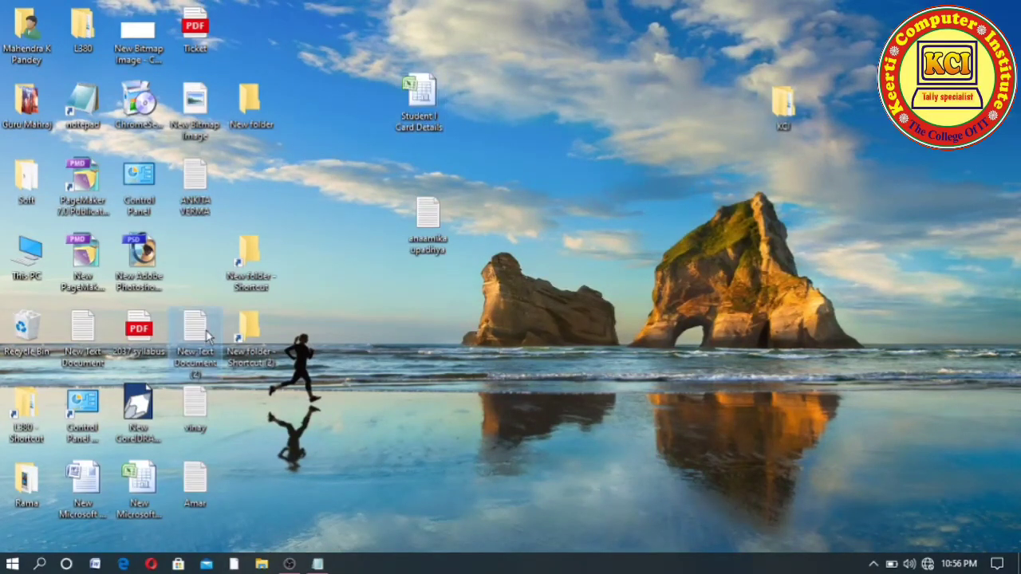
drag(212, 337, 430, 453)
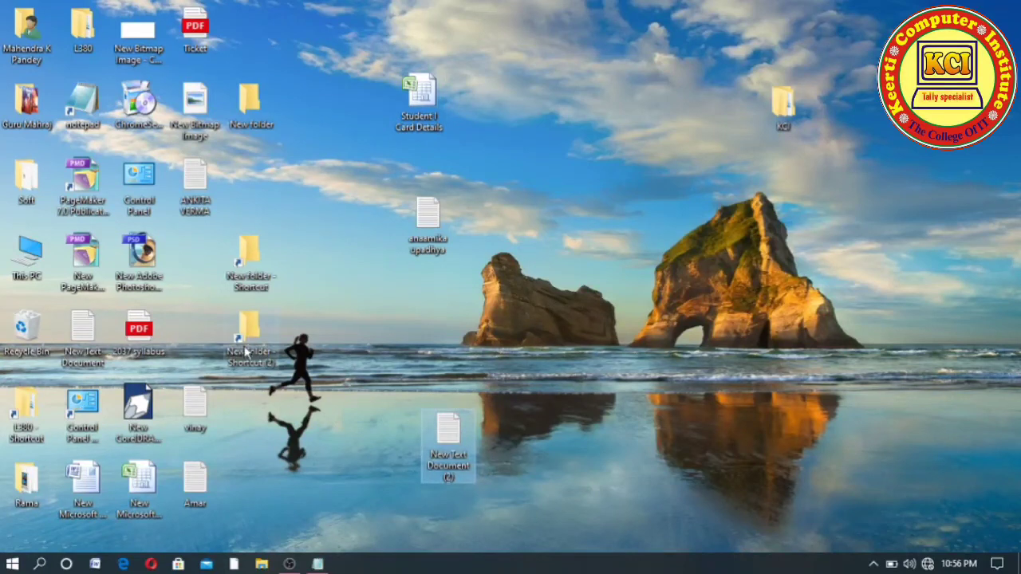
drag(246, 345, 553, 352)
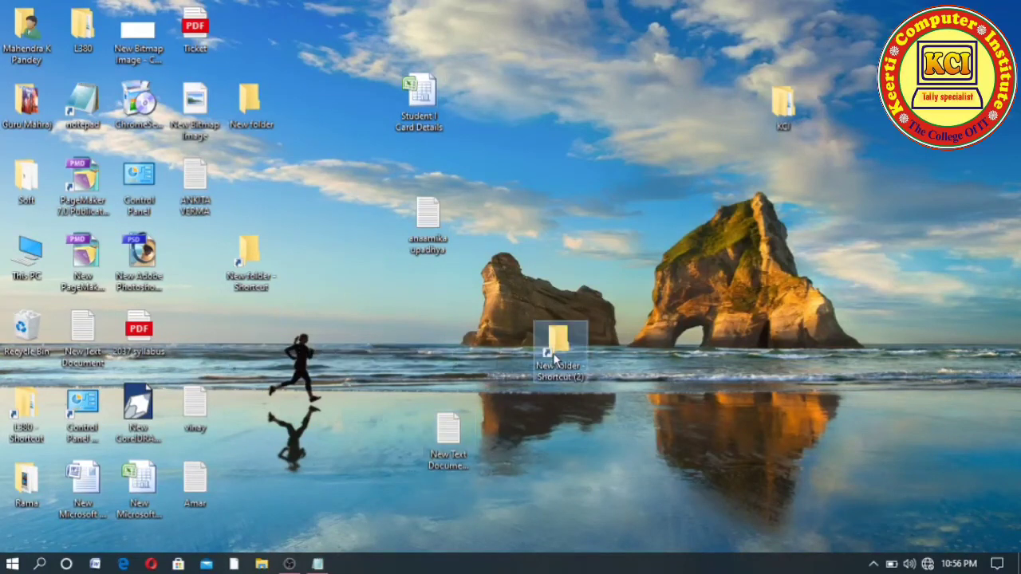
- Turn Auto arrange icons back on for the desktop
right_click(547, 137)
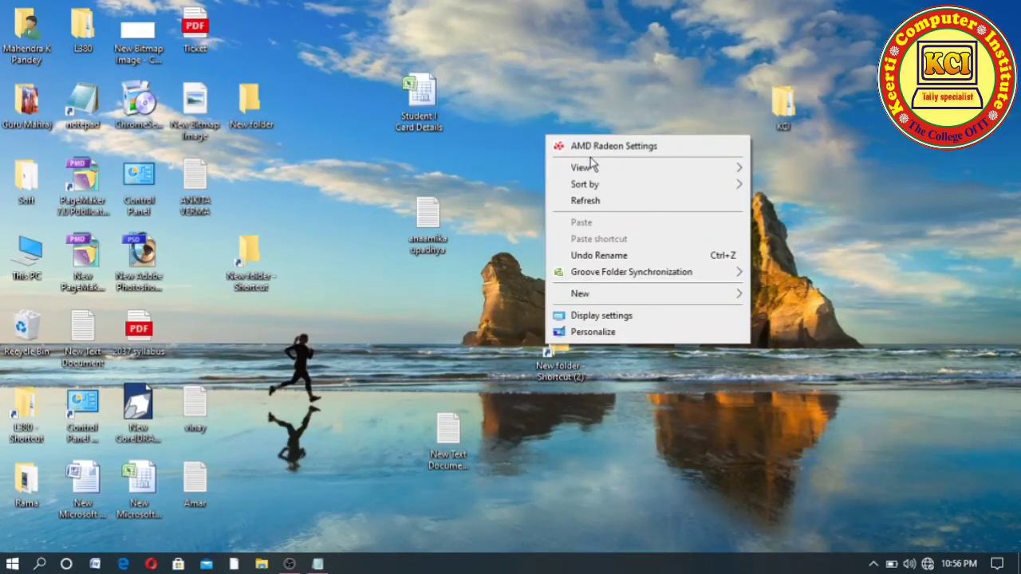
mouse_move(594, 169)
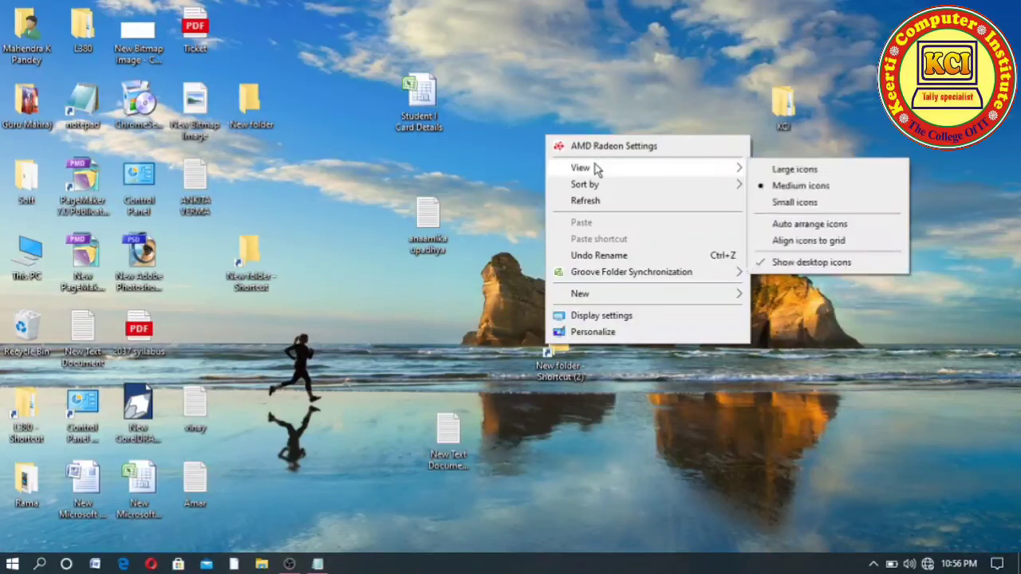
click(809, 225)
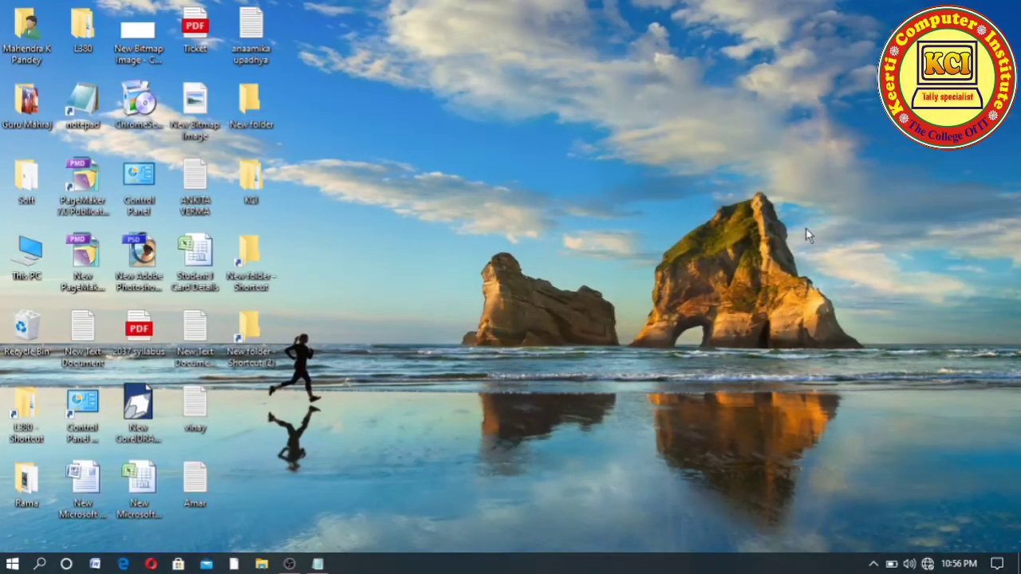
- Turn on Align icons to grid for the desktop icons
right_click(566, 125)
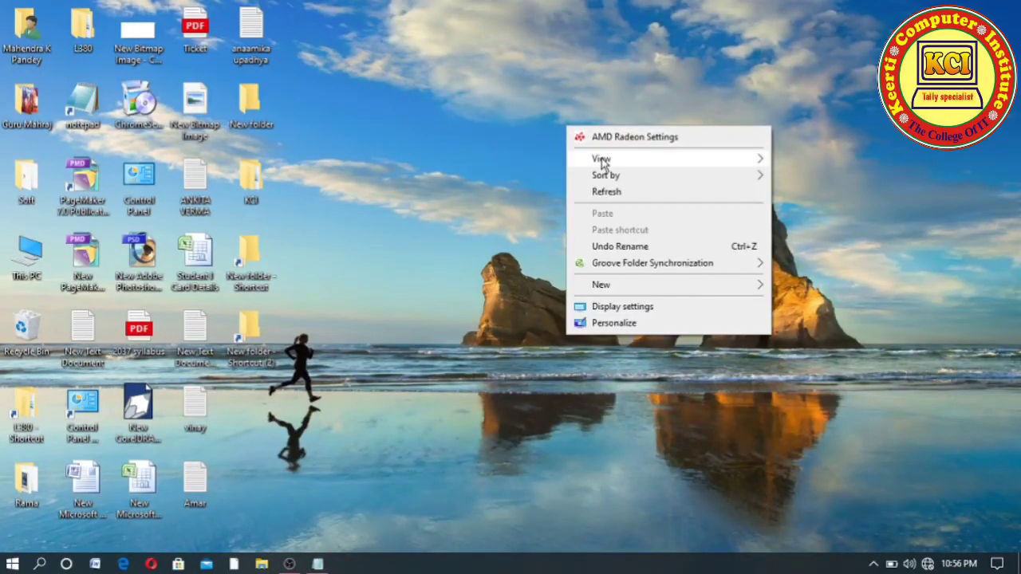
mouse_move(604, 163)
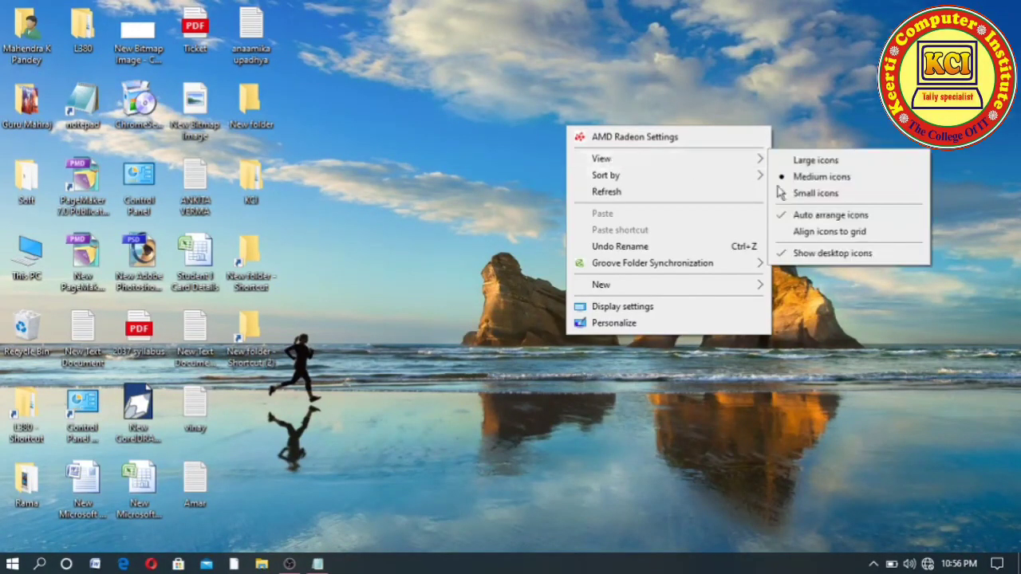
click(815, 238)
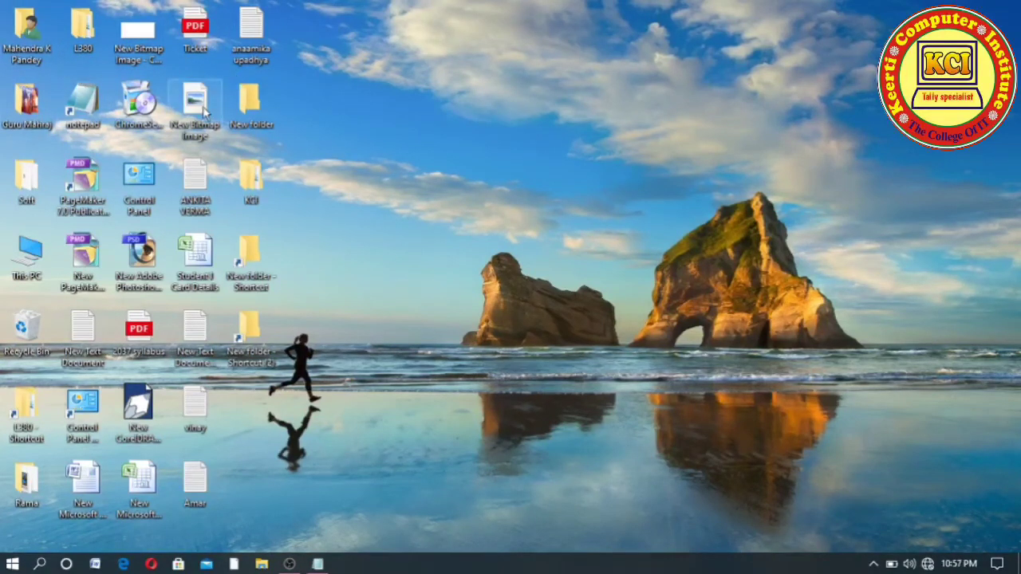
- Hide all icons on the desktop by turning off Show desktop icons
right_click(503, 118)
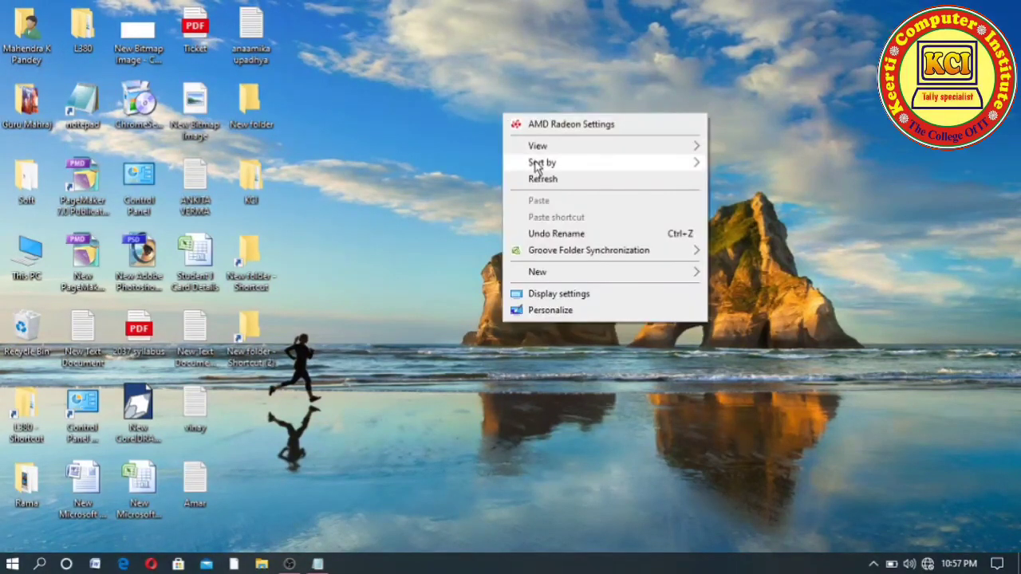
mouse_move(549, 148)
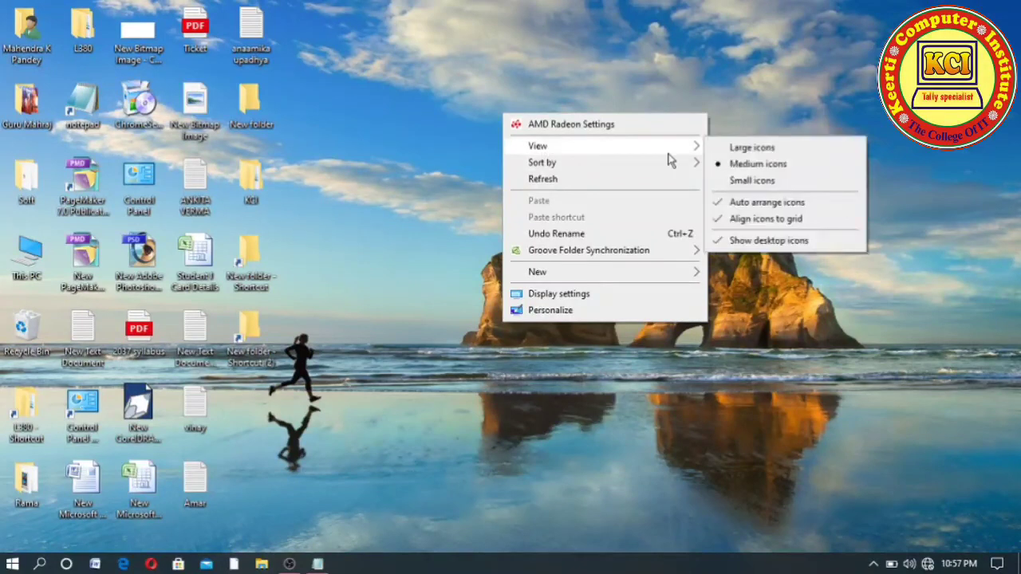
click(758, 242)
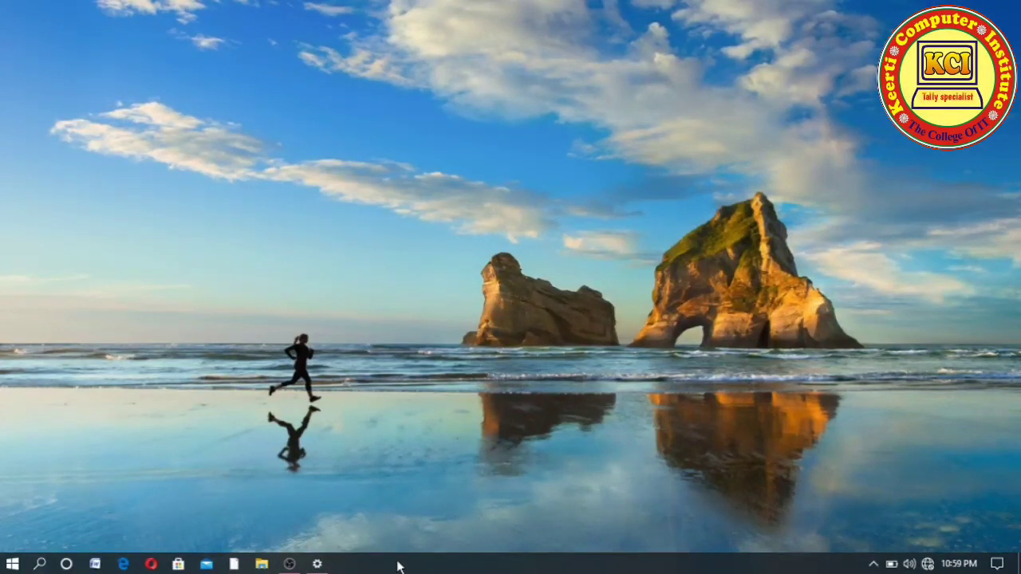
right_click(397, 565)
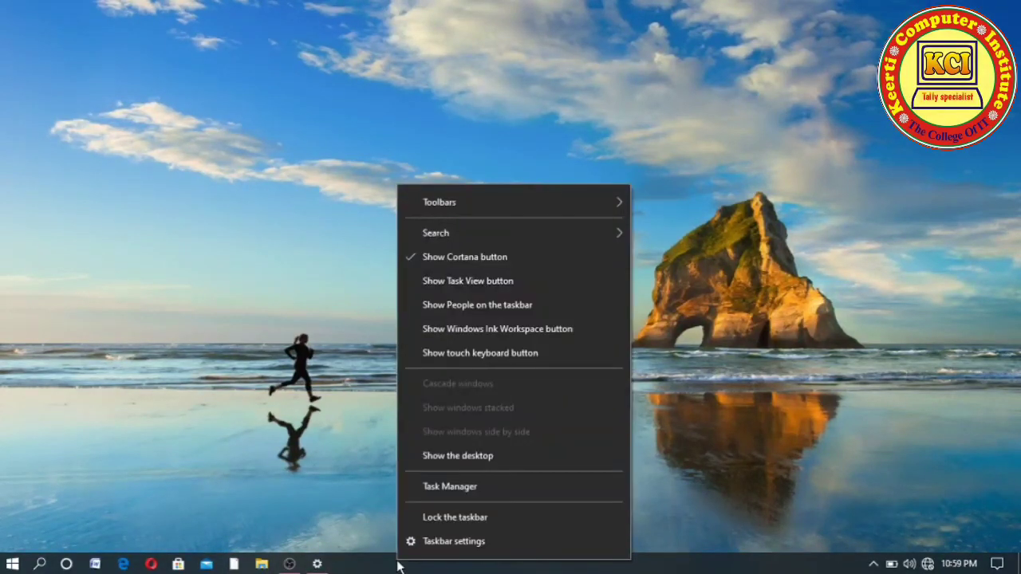
click(457, 544)
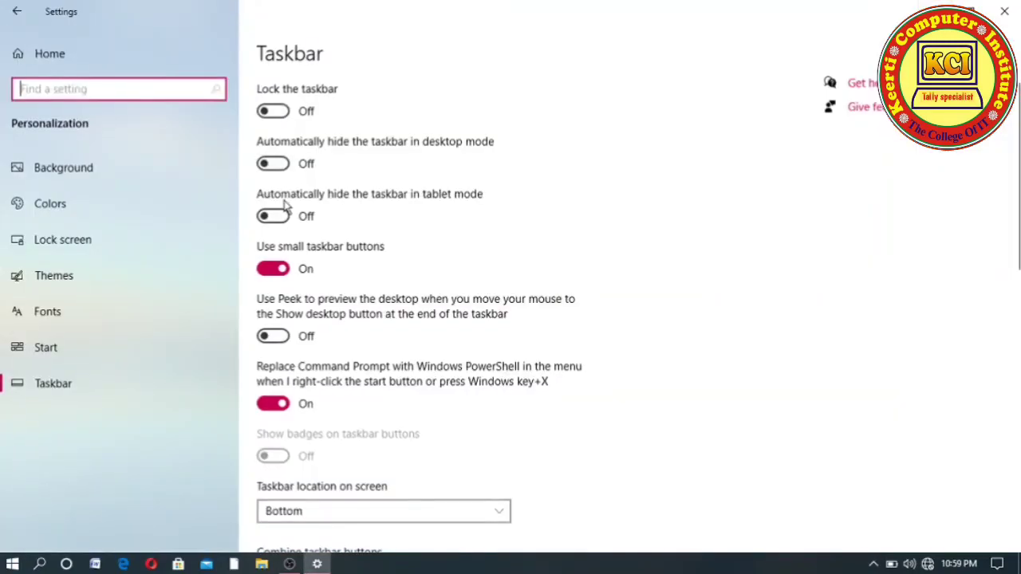
click(1004, 11)
- Turn on automatic hiding of the taskbar in desktop mode and minimize the Settings window
right_click(388, 563)
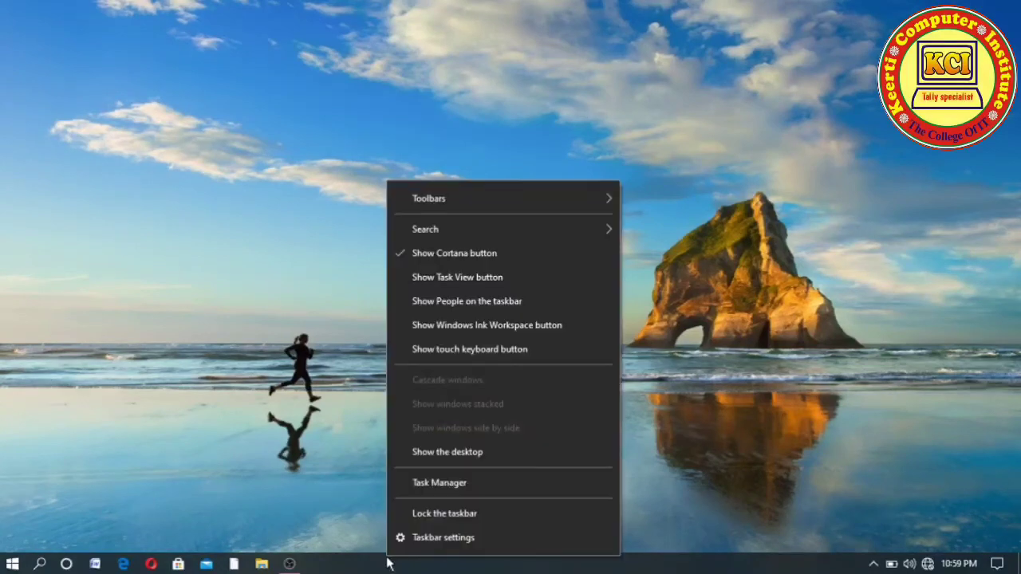
click(431, 544)
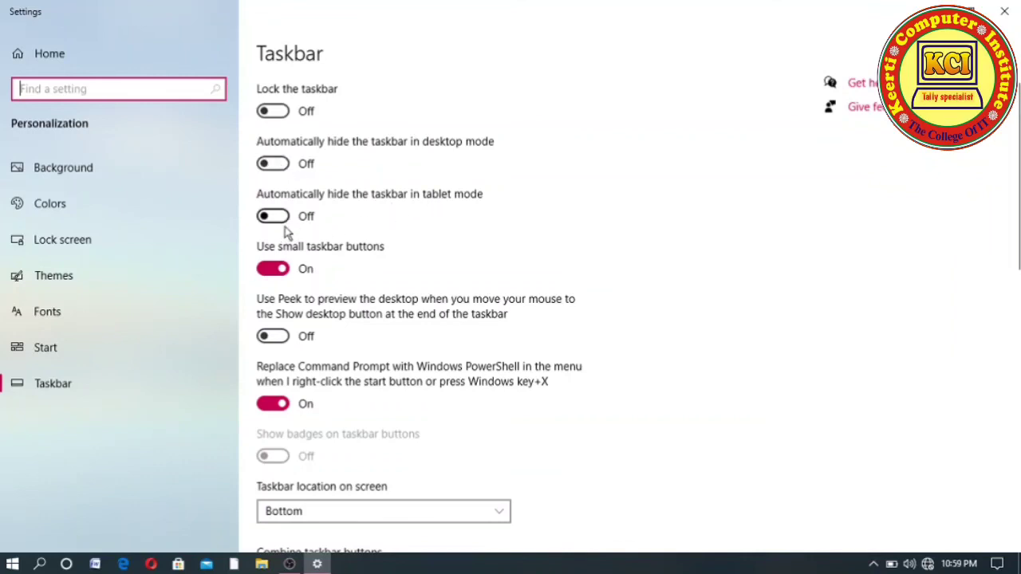
click(273, 162)
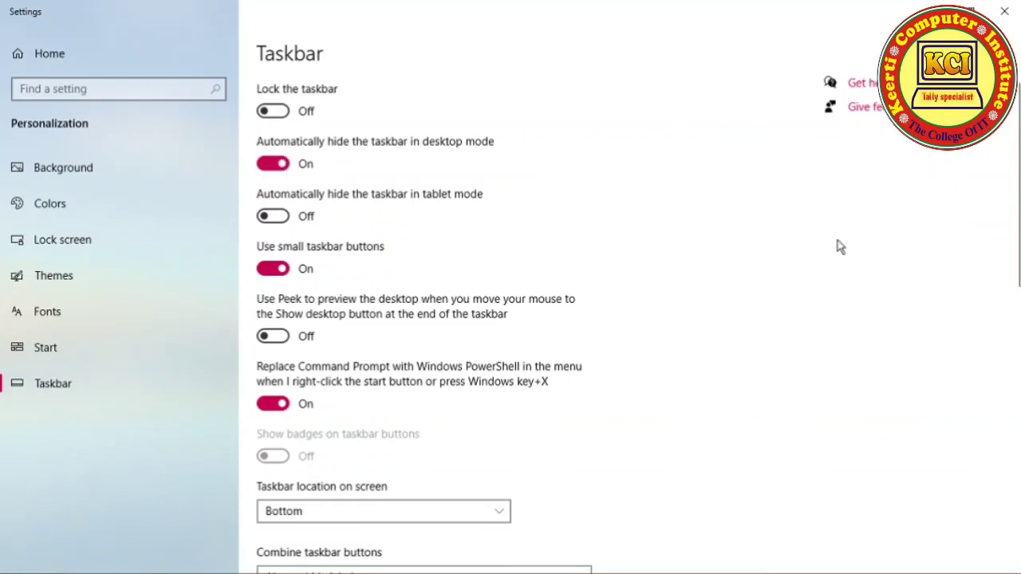
click(936, 9)
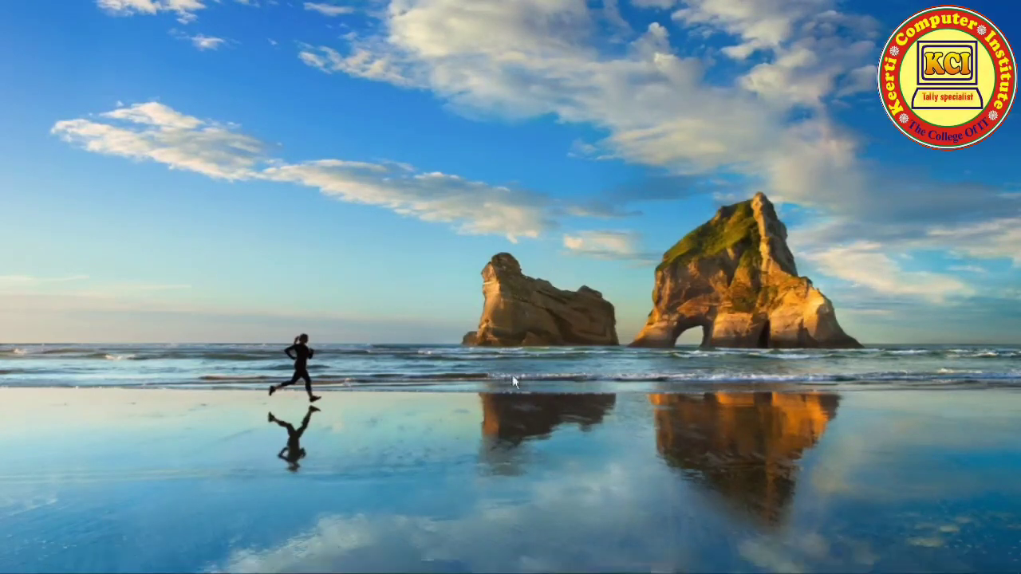
- Bring the hidden taskbar into view and lock it
mouse_move(514, 570)
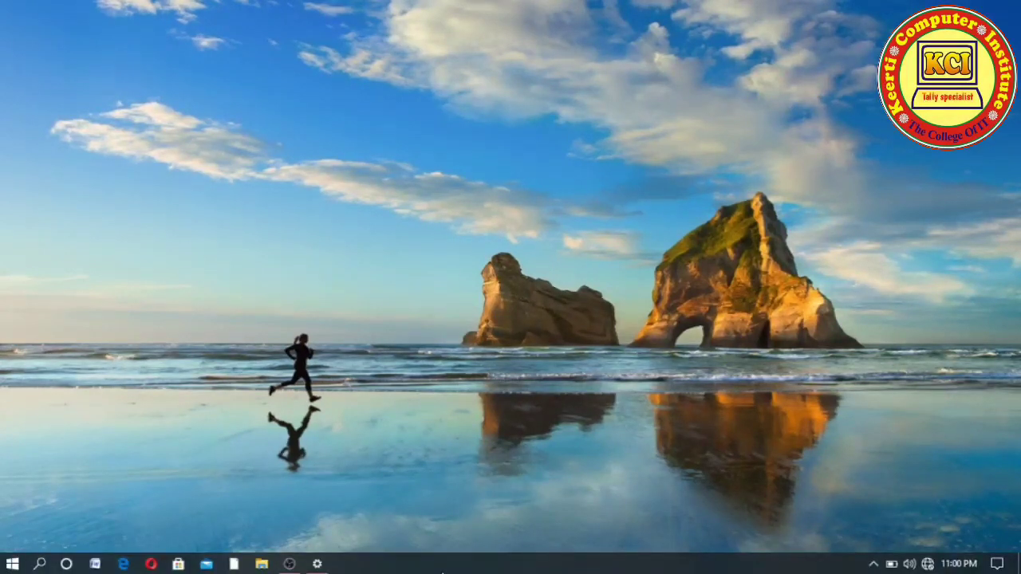
right_click(442, 571)
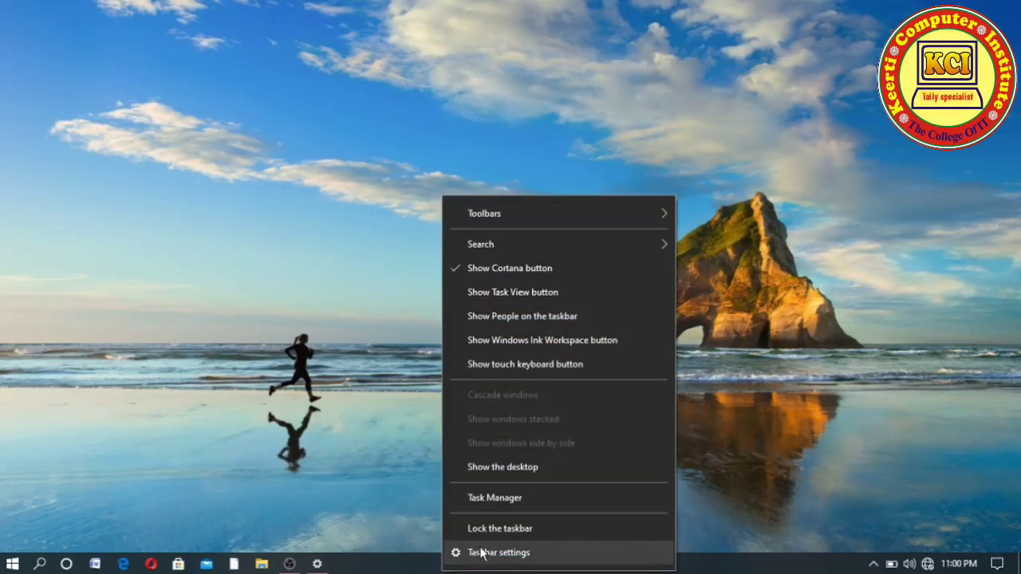
click(479, 528)
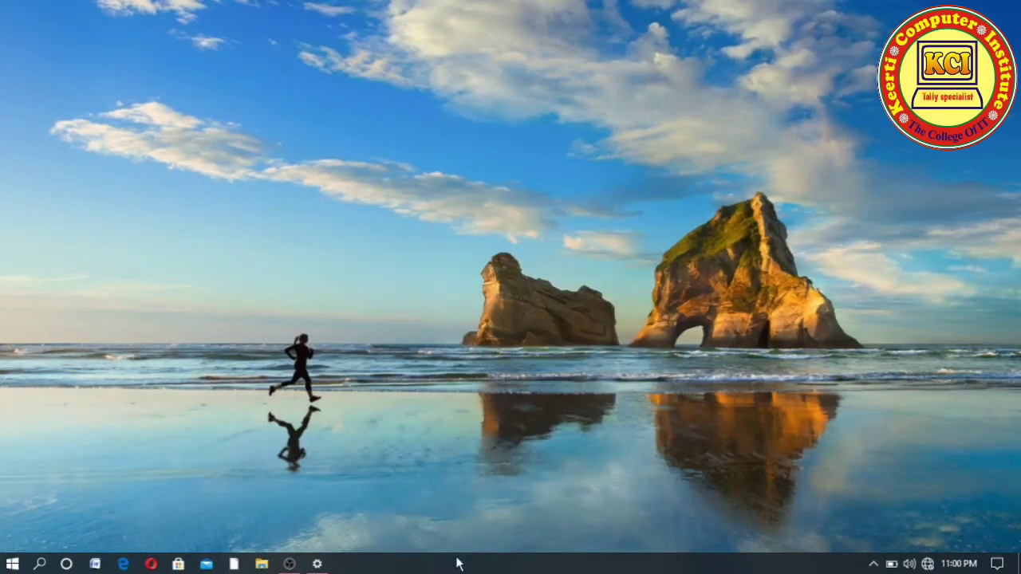
- Turn off automatic hiding of the taskbar in desktop mode and minimize the Settings window
right_click(459, 564)
click(509, 539)
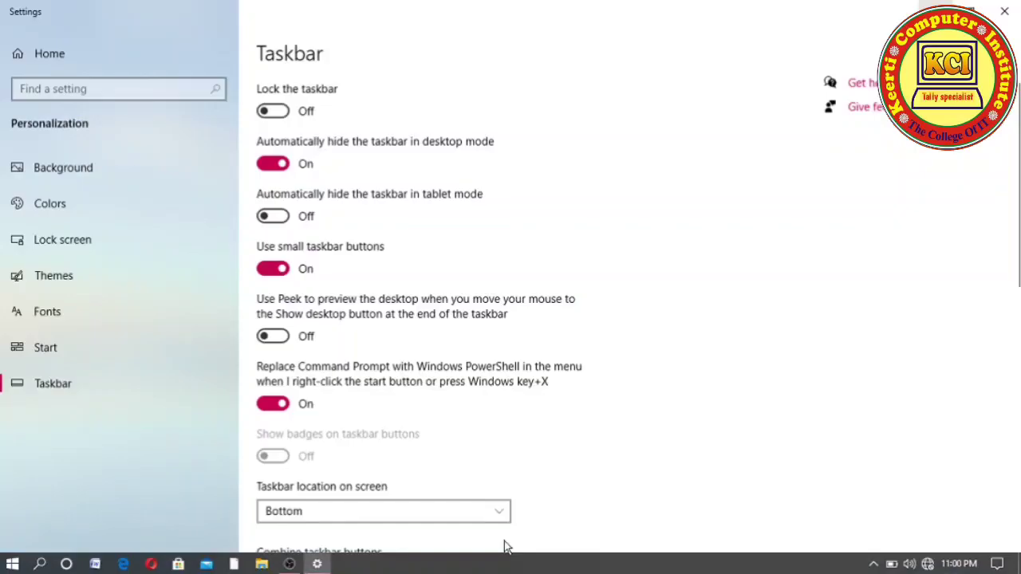
click(276, 164)
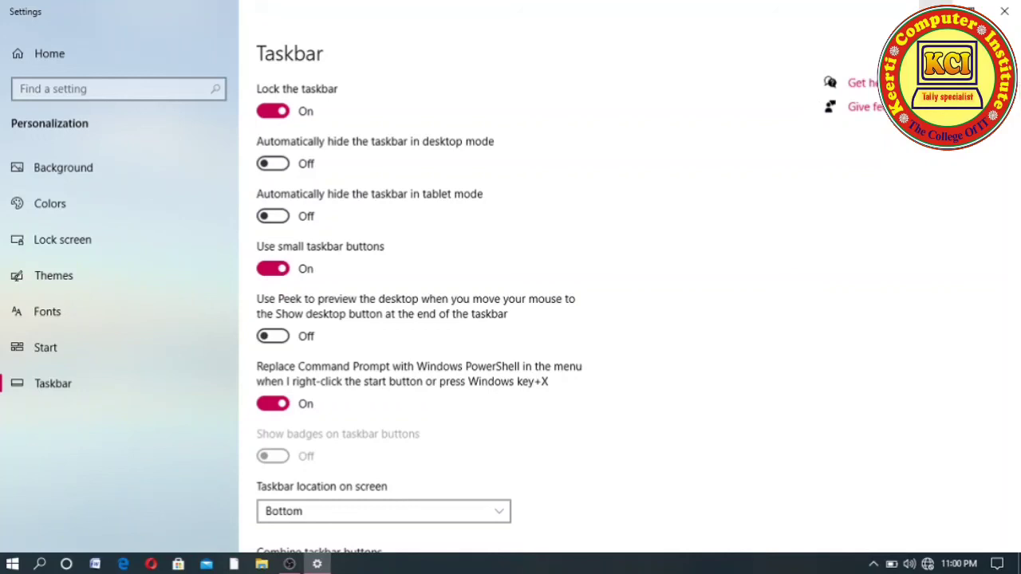
click(935, 8)
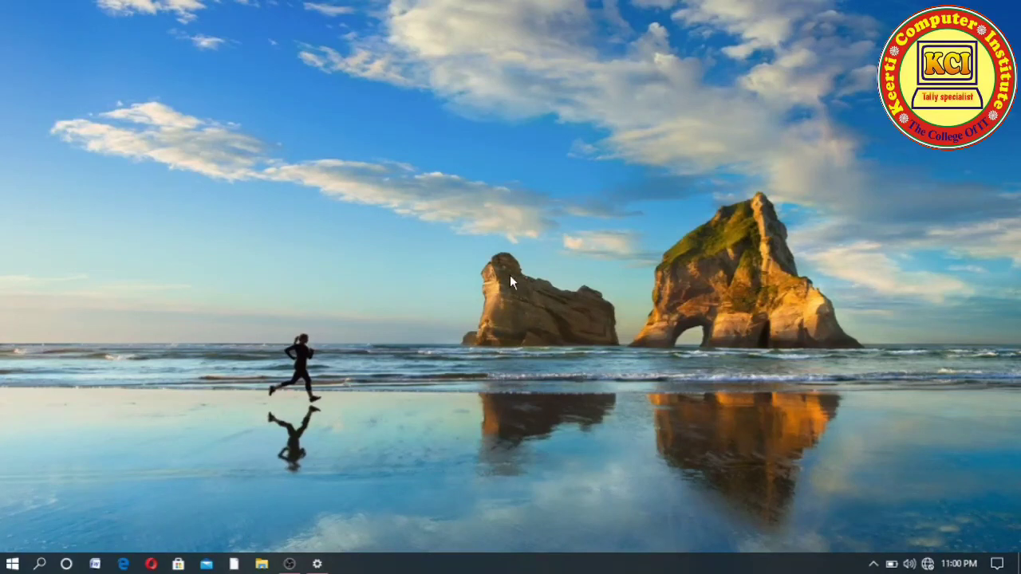
- Show the desktop icons again by turning Show desktop icons back on
right_click(517, 237)
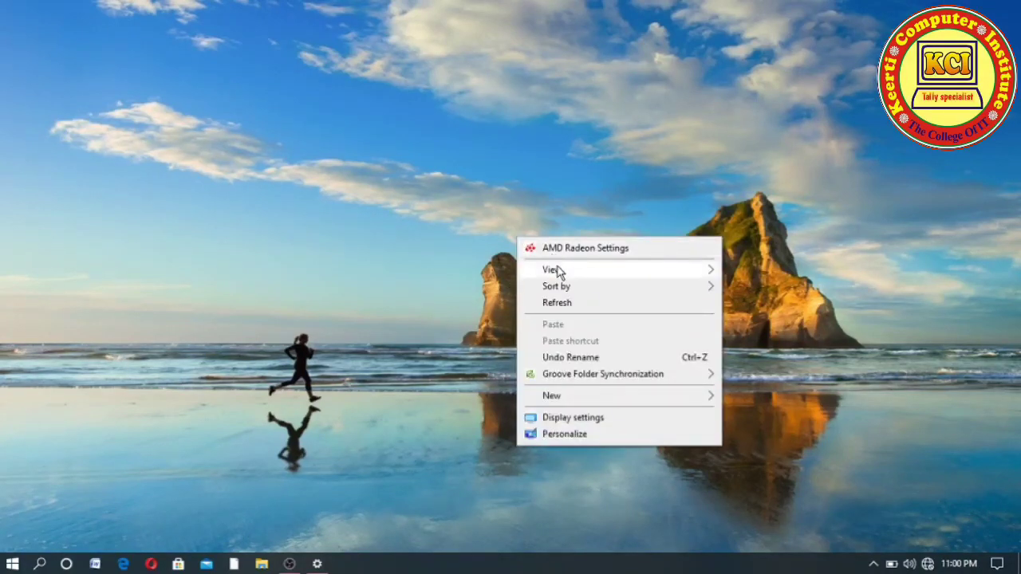
mouse_move(554, 269)
click(773, 365)
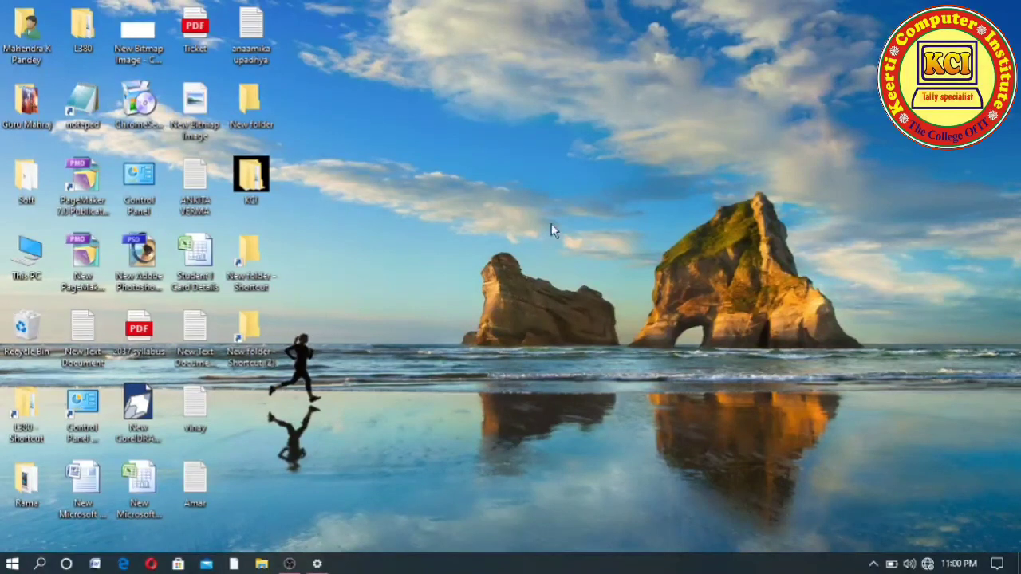
- Sort the desktop icons by name and refresh the desktop
right_click(453, 172)
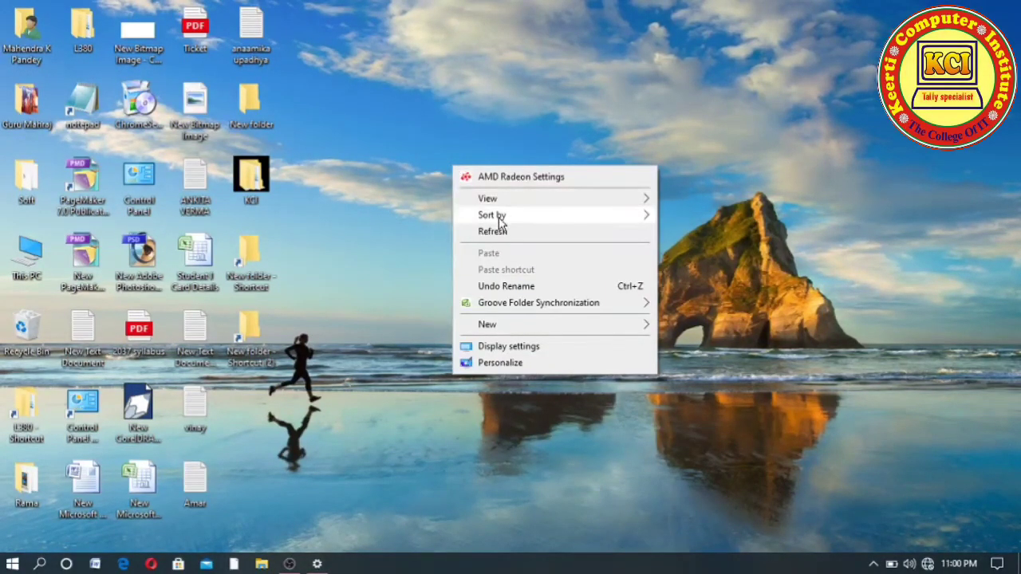
mouse_move(515, 225)
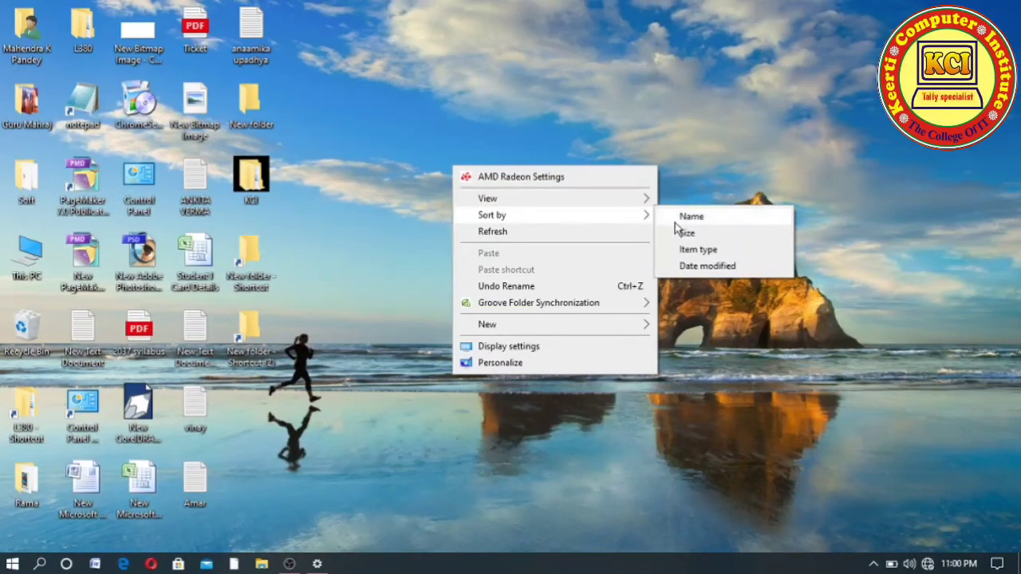
mouse_move(611, 224)
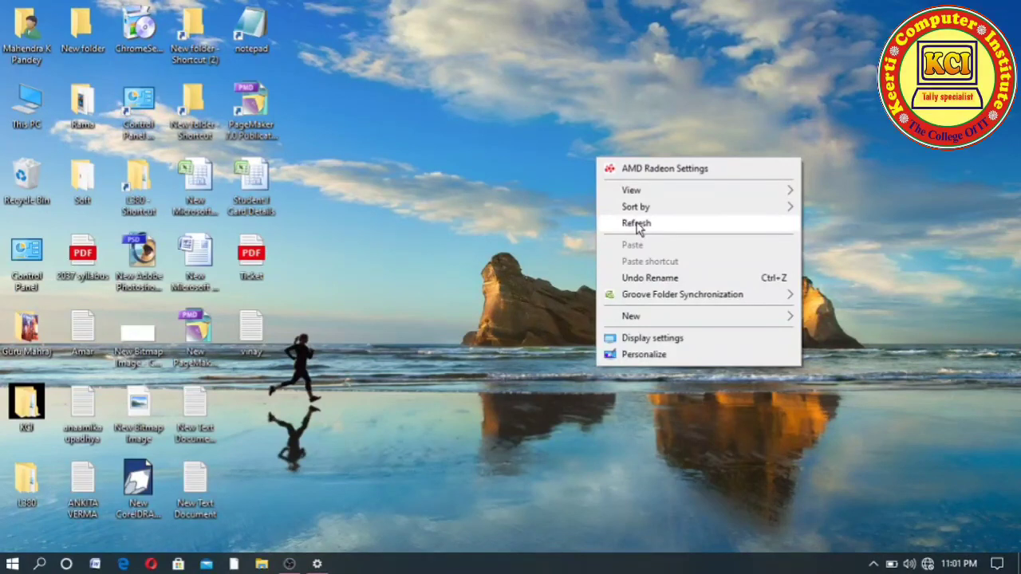
click(637, 224)
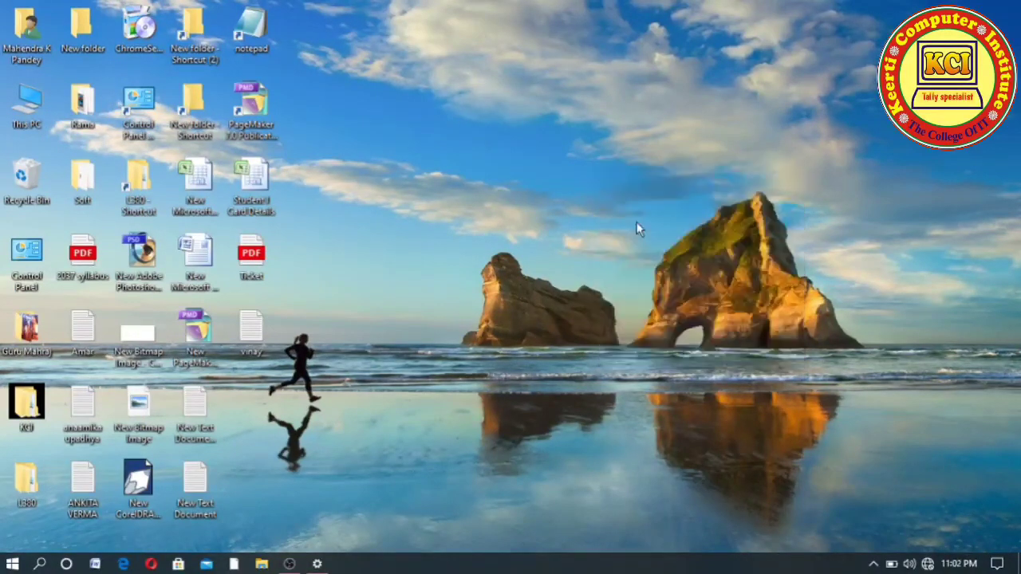